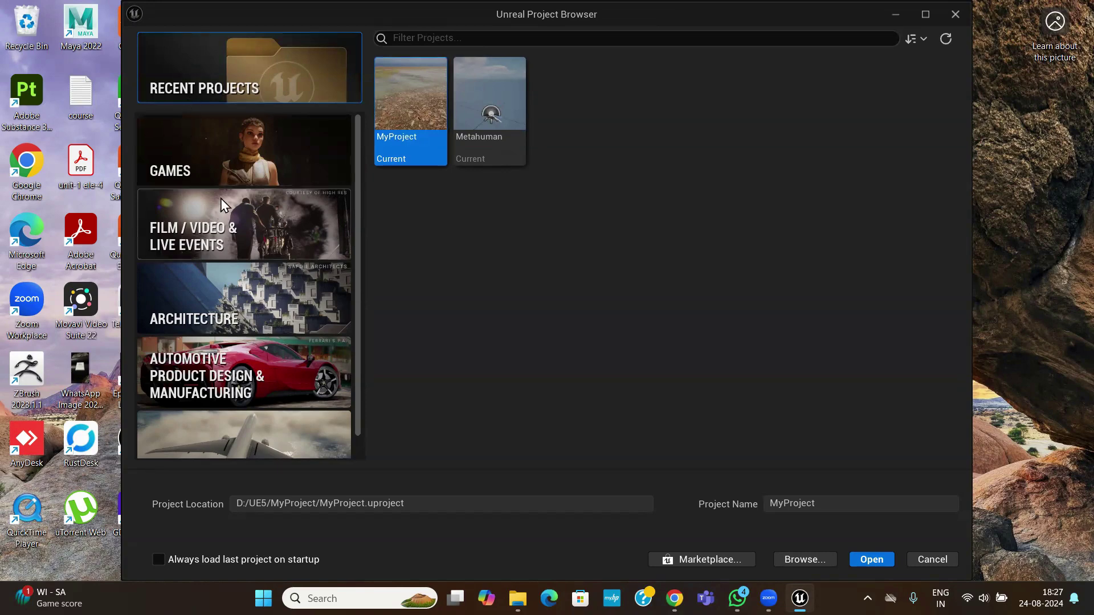
Browse the Games, Film / Video & Live Events, Architecture and Automotive project template categories
click(199, 167)
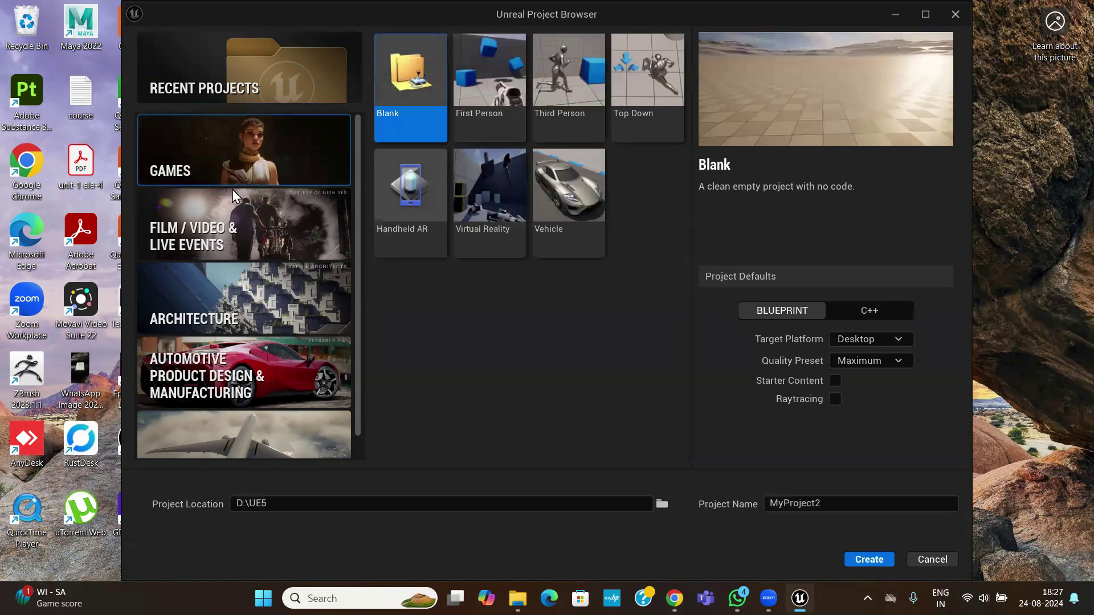
click(328, 219)
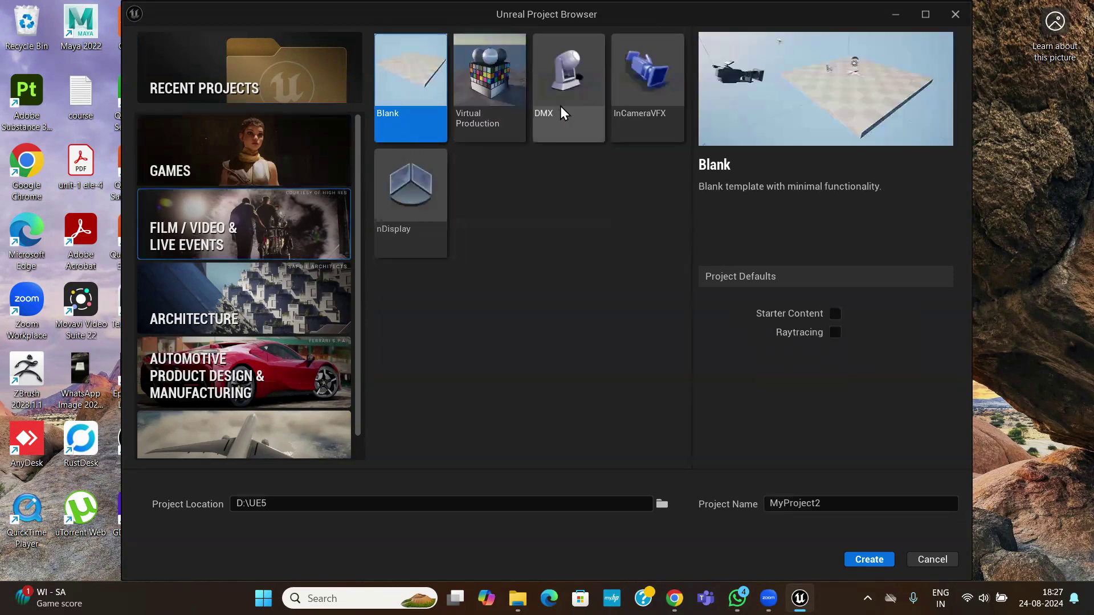
click(230, 320)
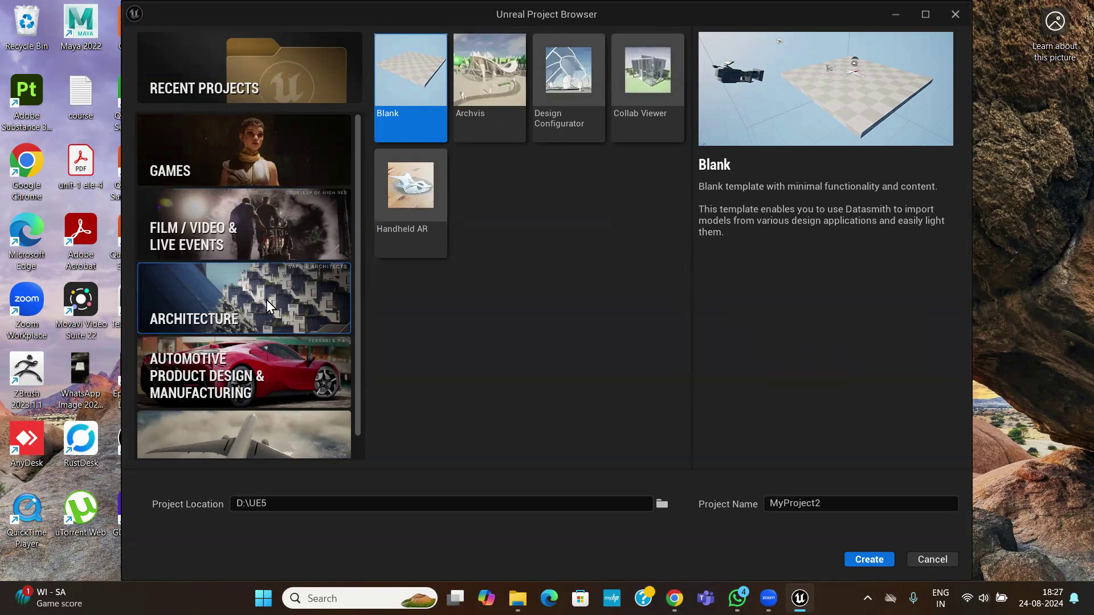
click(251, 371)
Create a Games project named Class1 from the Third Person template, and permanently dismiss the missing rendering support notice
click(228, 177)
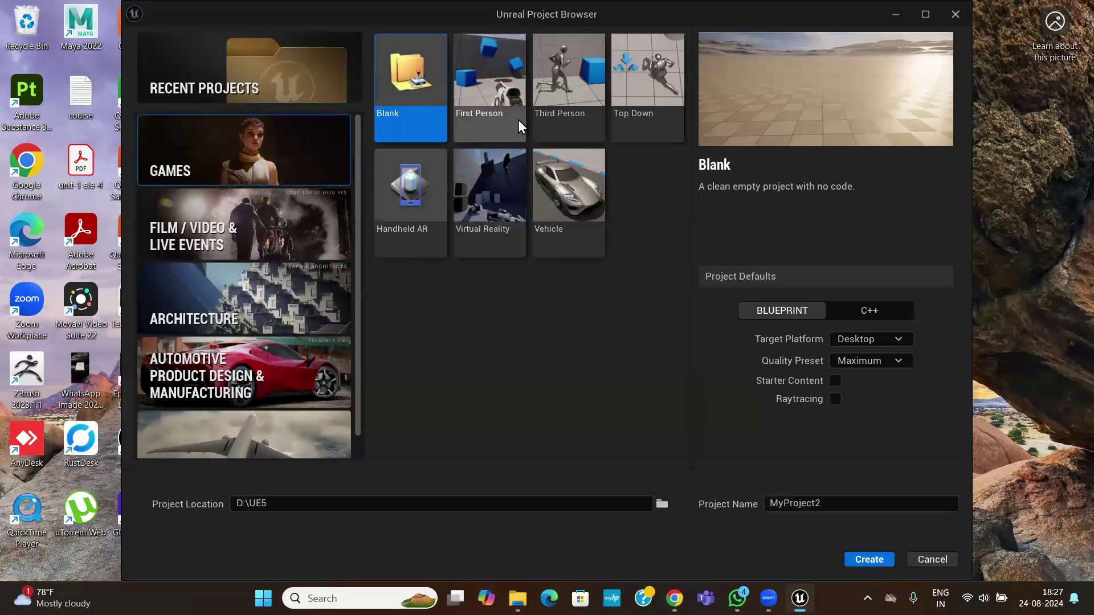
click(563, 91)
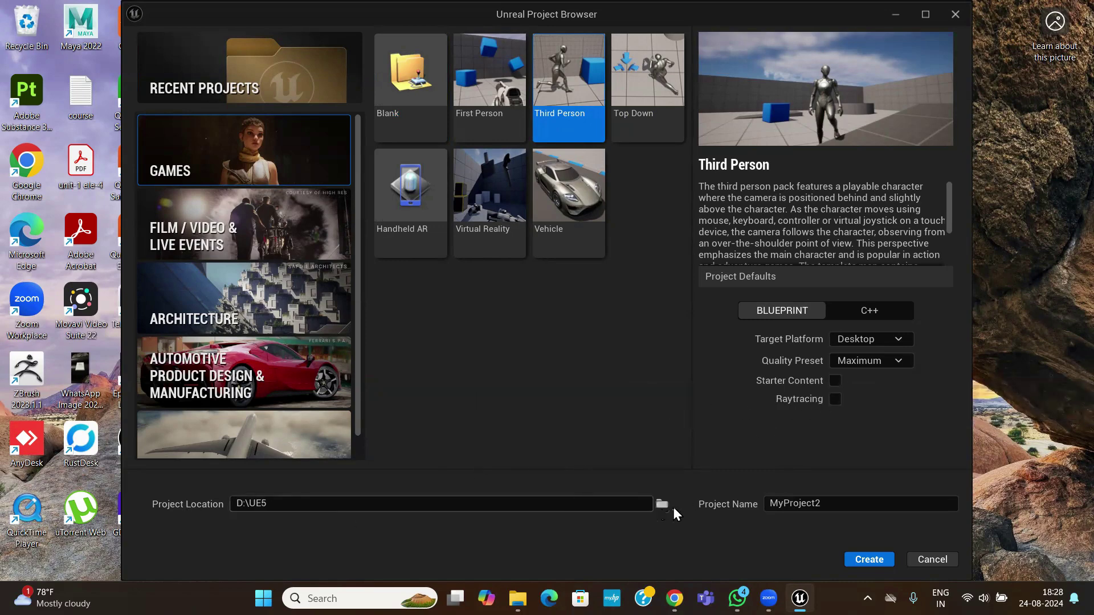
double_click(822, 503)
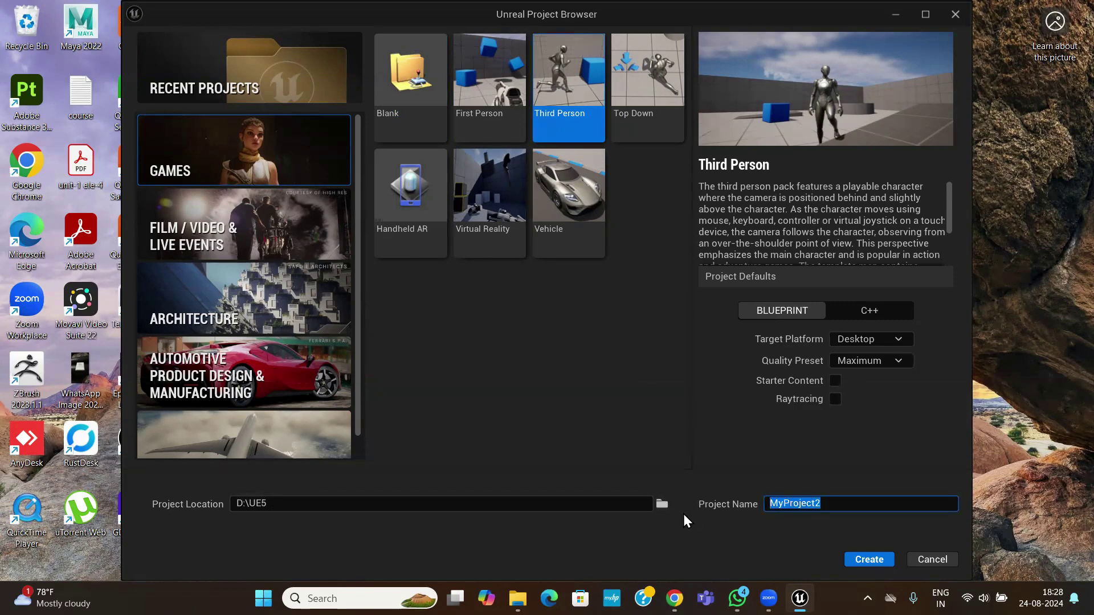
text(Class1)
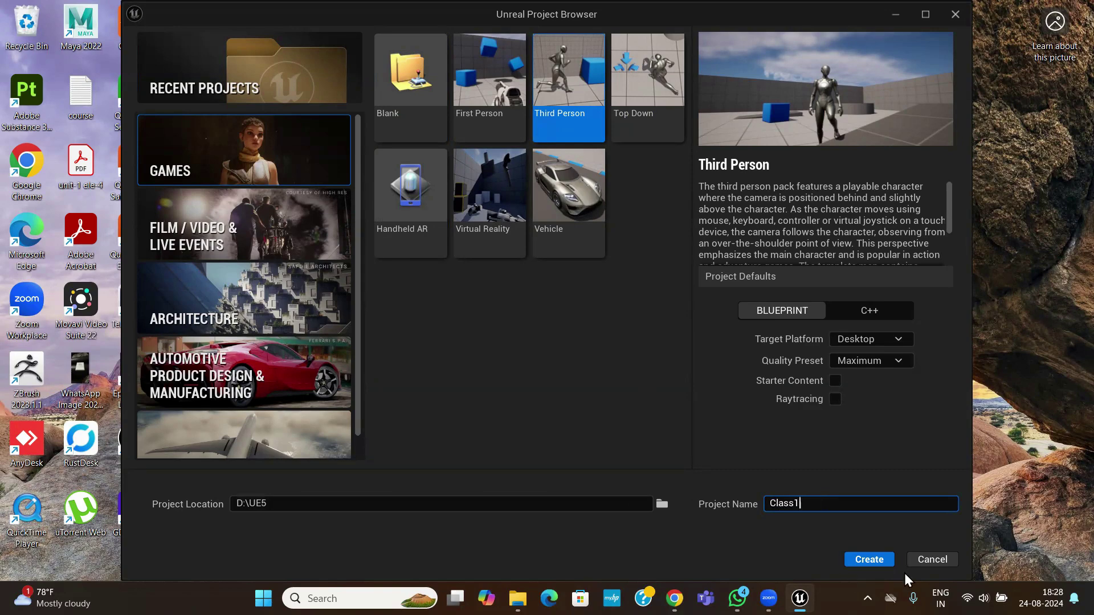
click(880, 564)
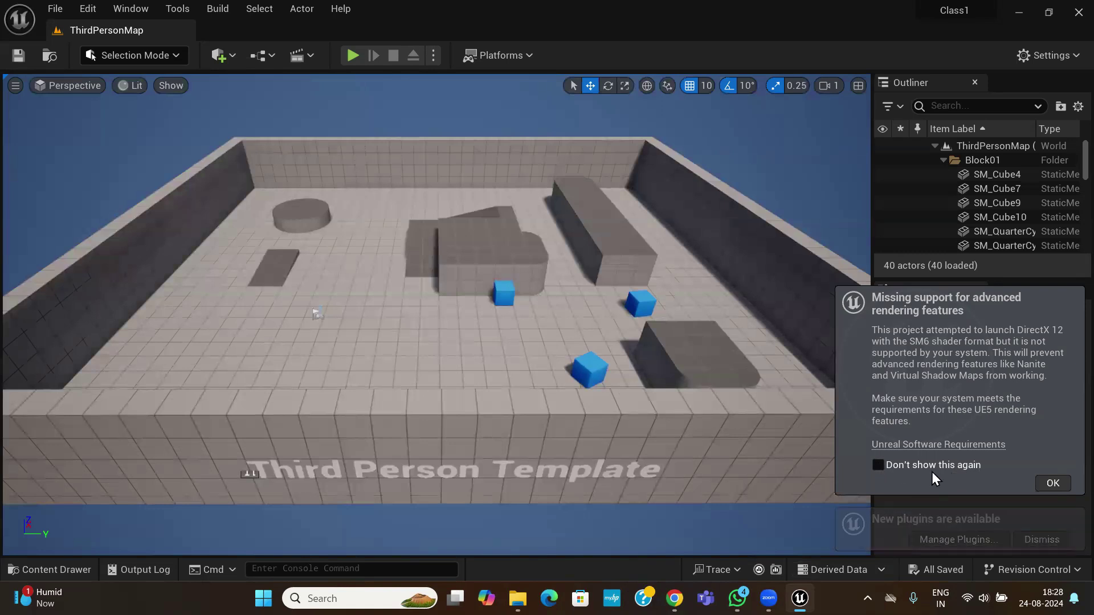
click(878, 521)
click(1053, 539)
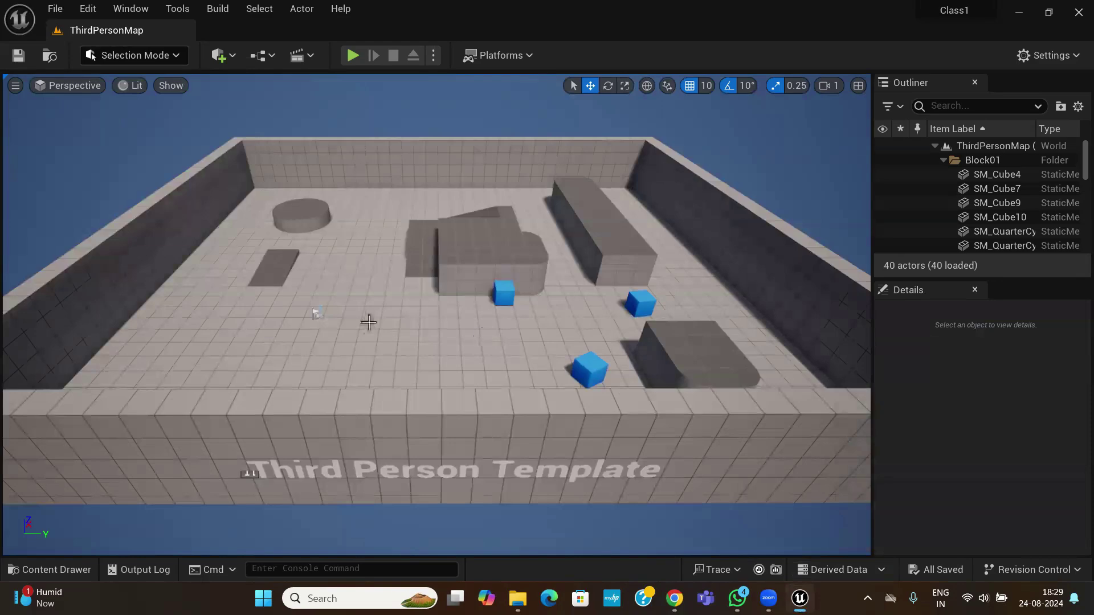
Play-test the level by walking the character forward, backward and sideways, and end the play session
mouse_move(385, 379)
alt+mouse_down()
mouse_move(452, 379)
mouse_move(387, 365)
mouse_move(386, 324)
mouse_move(387, 360)
alt+mouse_up()
click(351, 54)
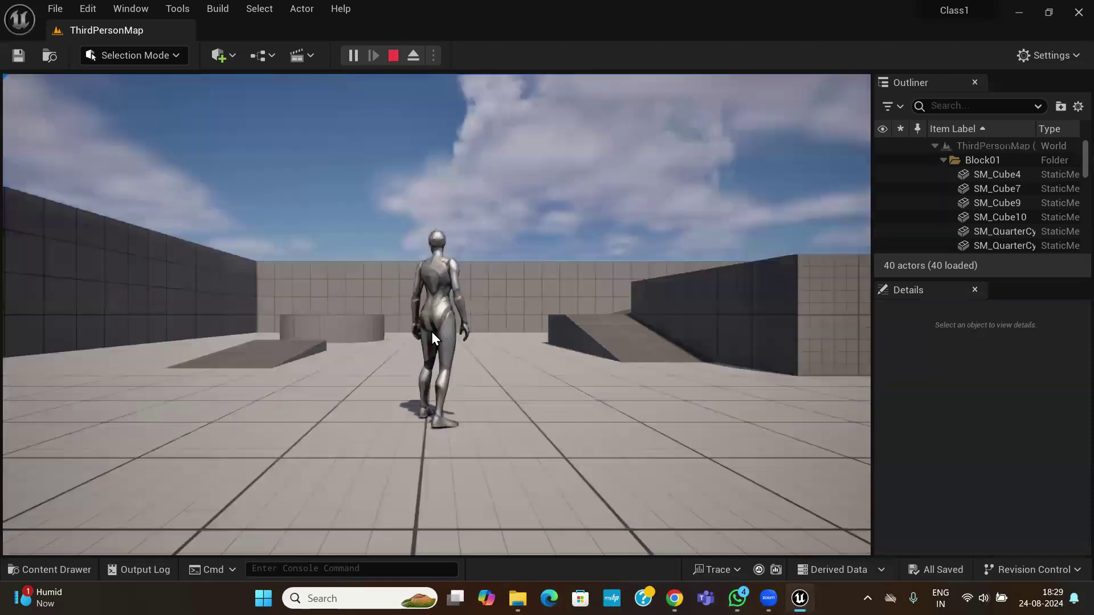
click(433, 401)
key(w)
key(w)
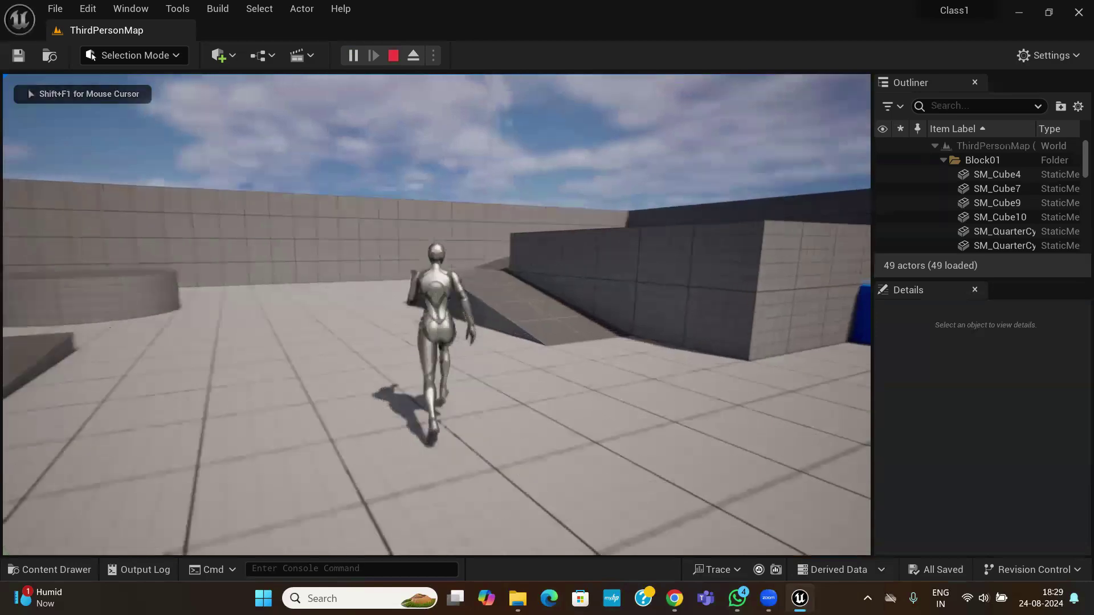
key(w)
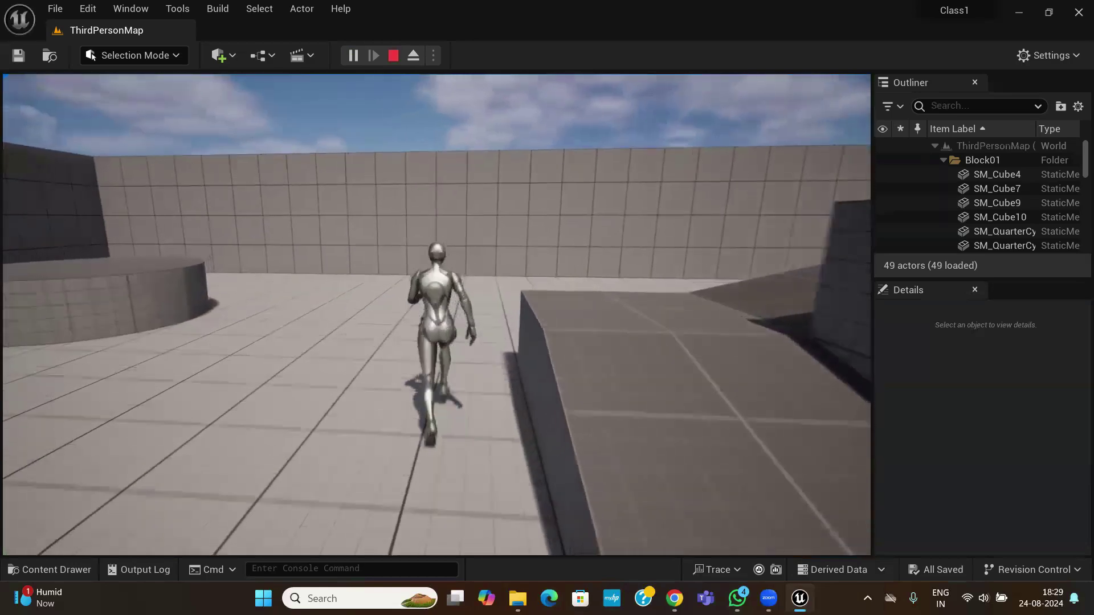
key(s)
key(d)
key(a)
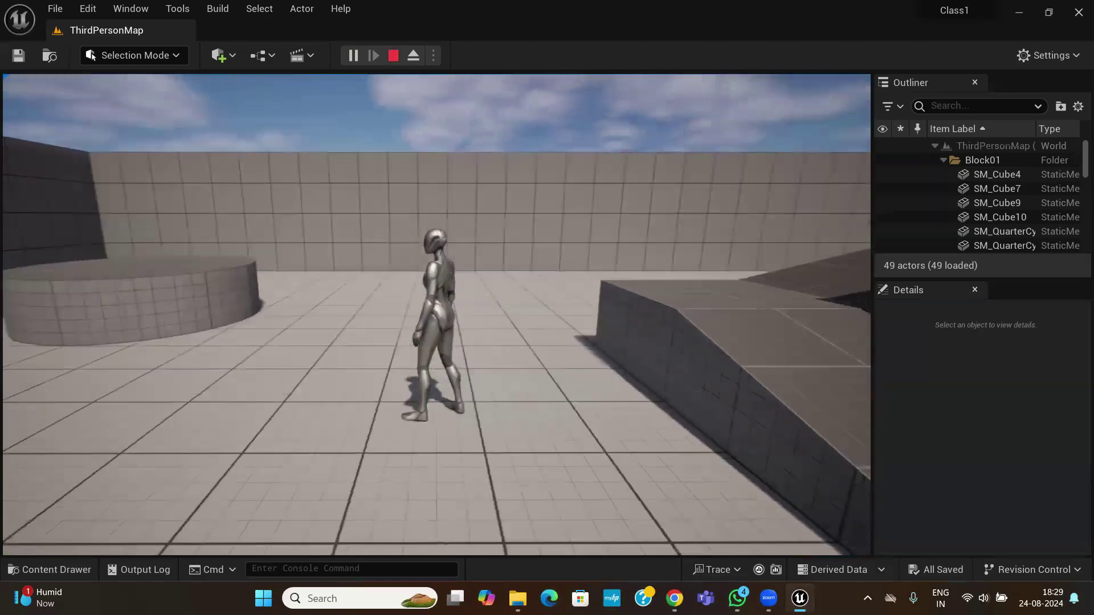
key(d)
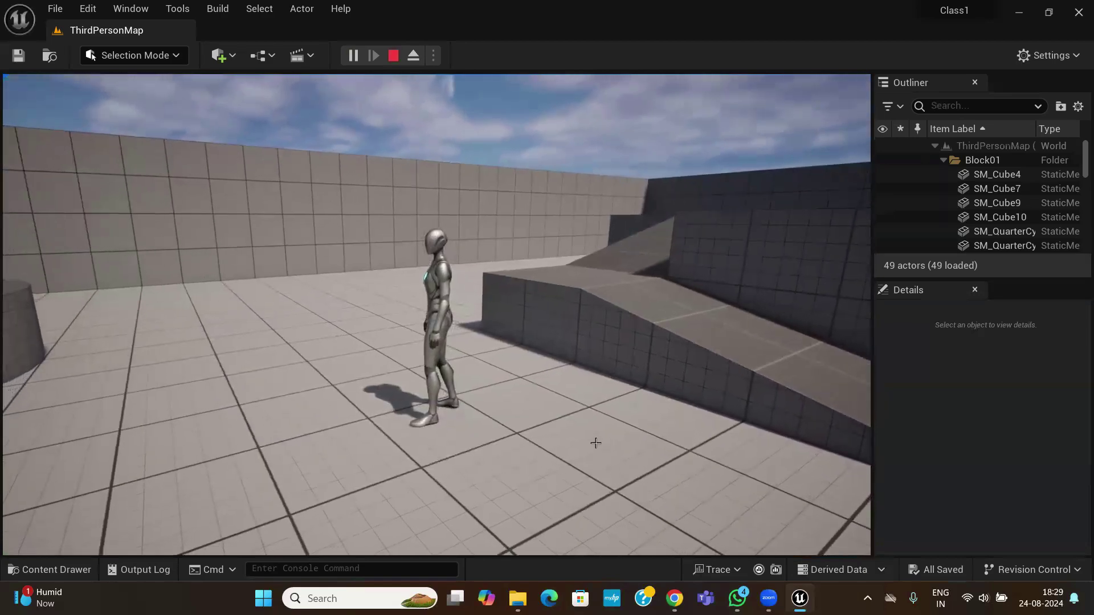
key(Escape)
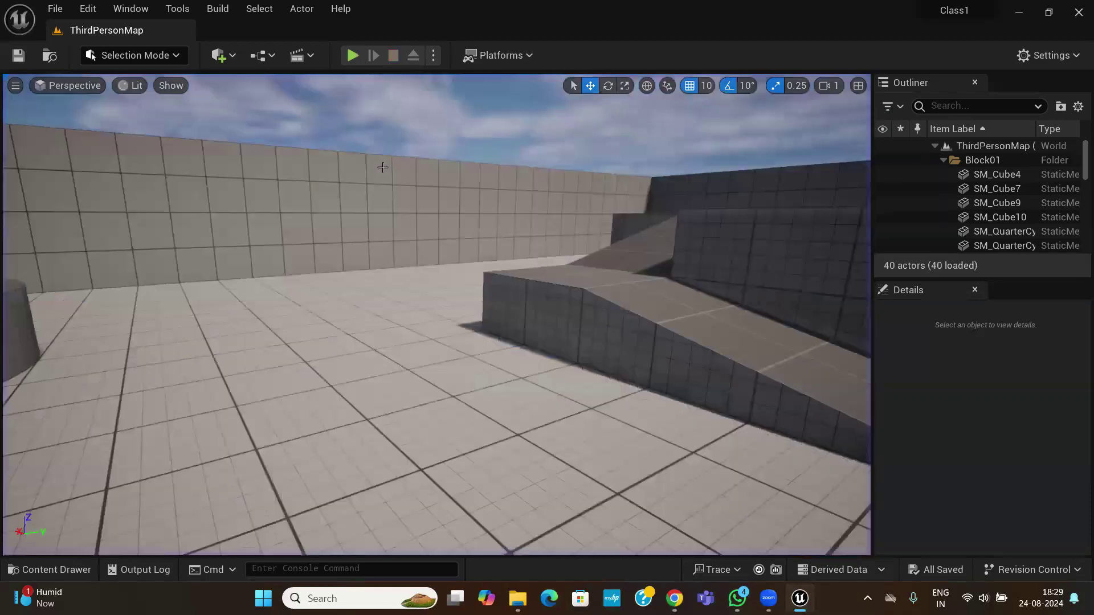
Run the level once more, stop it, and look over the whole arena from above
click(351, 57)
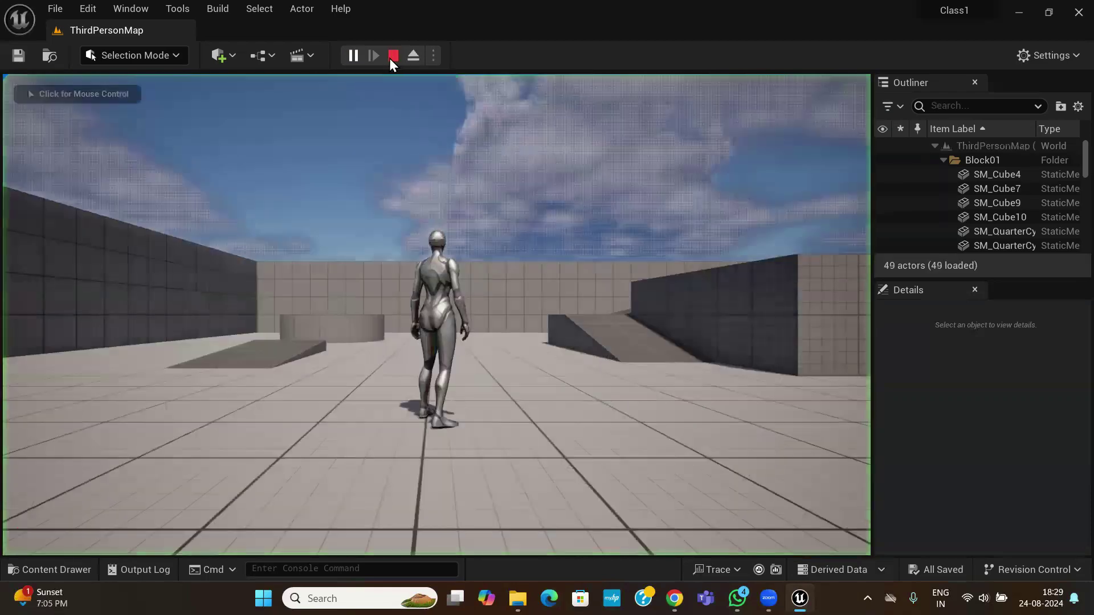
click(394, 59)
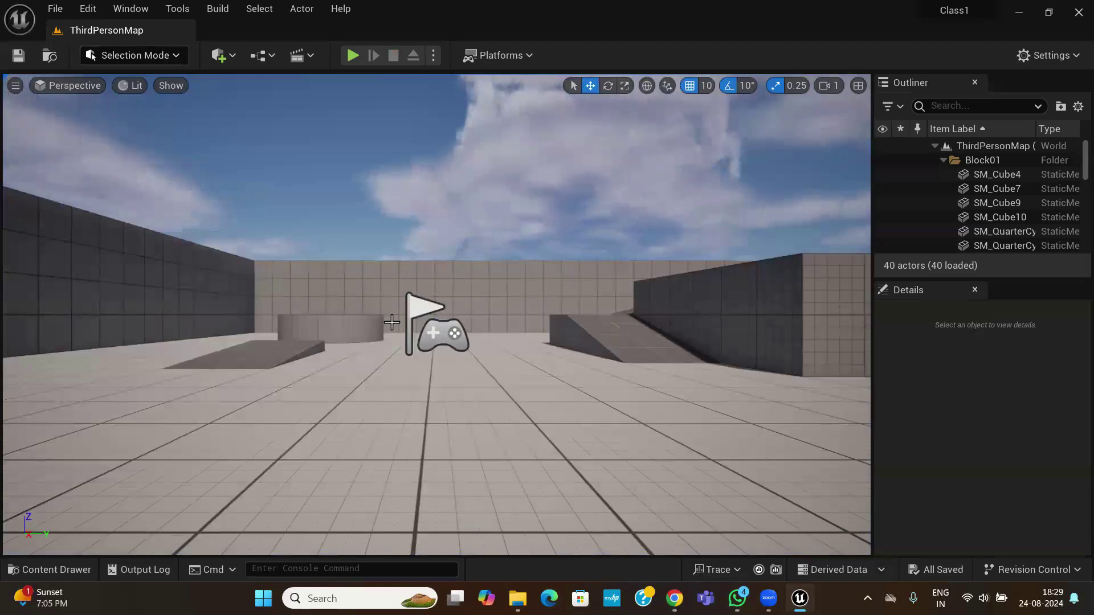
right_drag(446, 398, 388, 371)
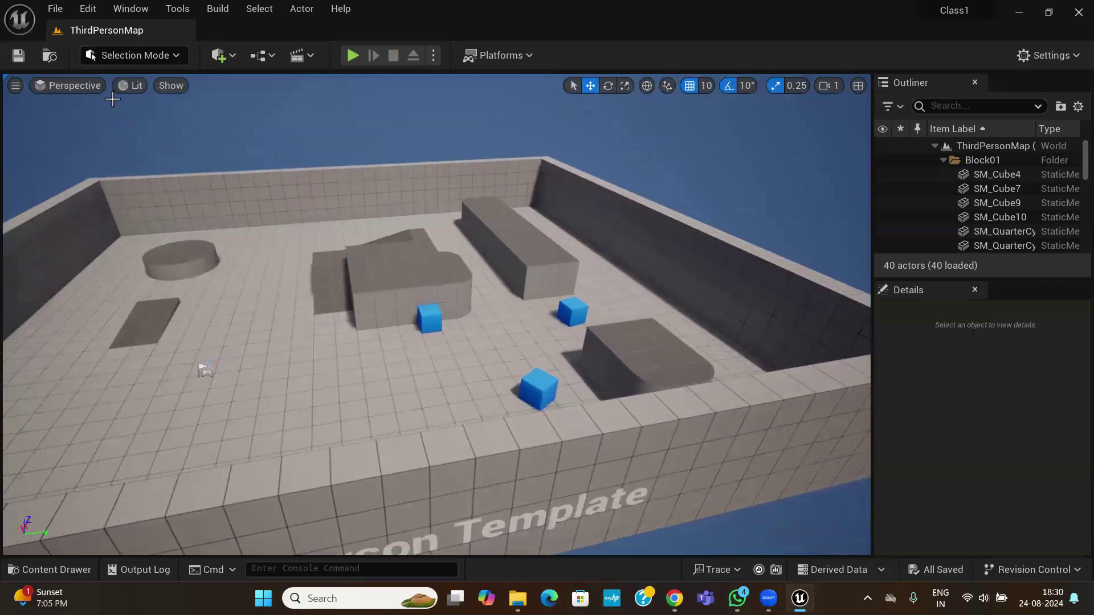
click(57, 89)
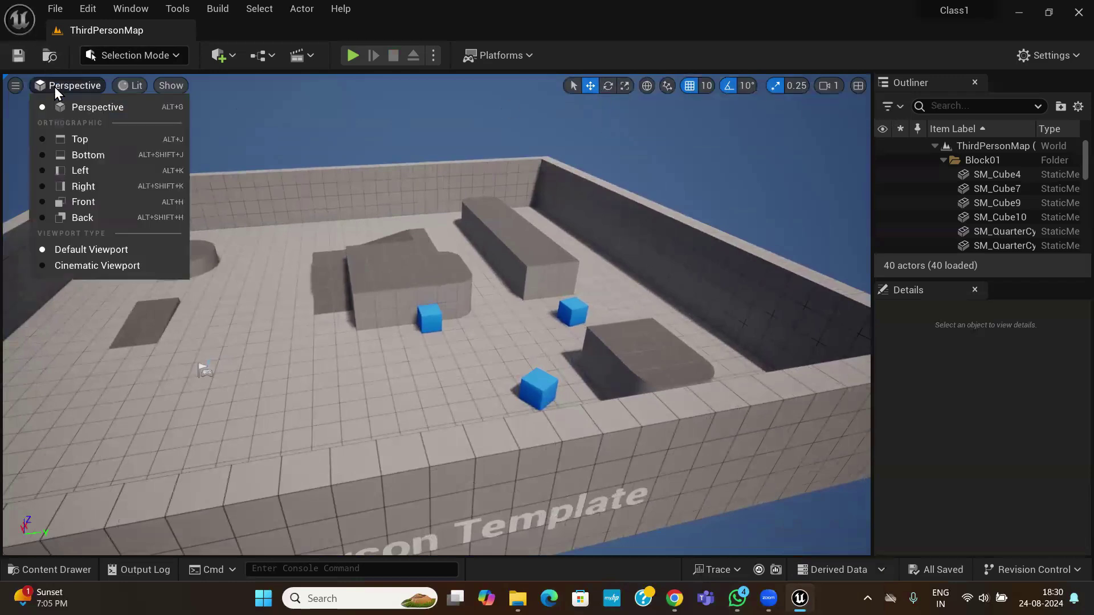
click(124, 88)
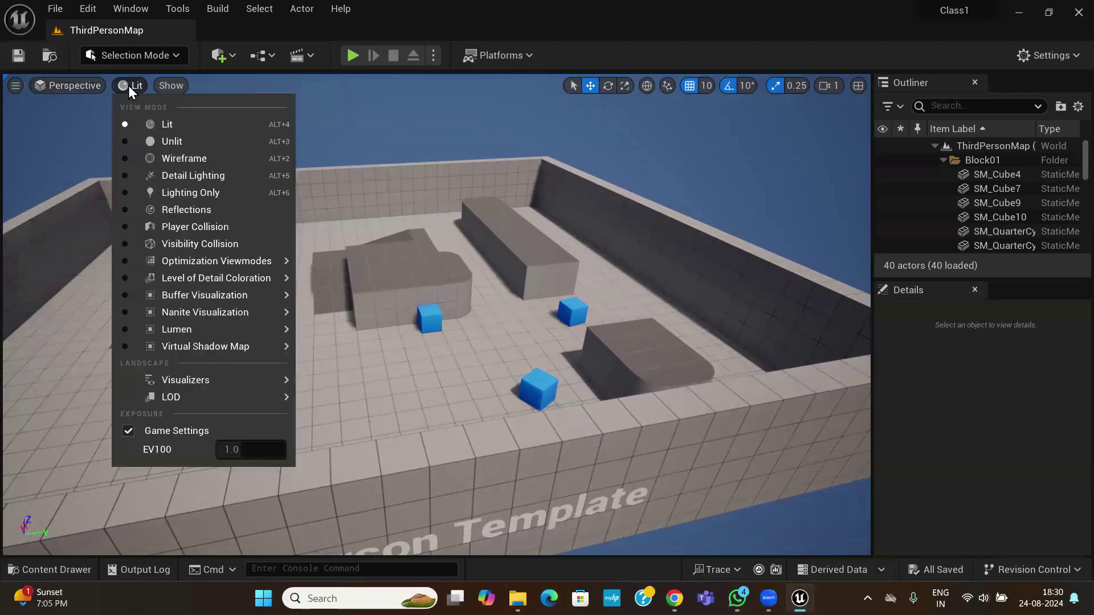
click(163, 84)
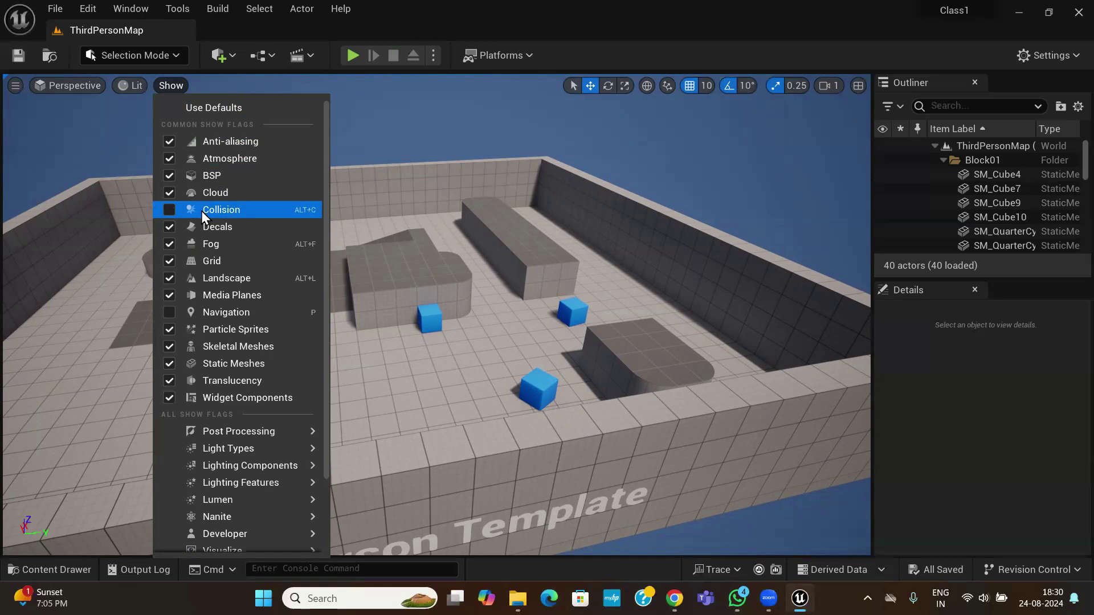
click(128, 84)
click(171, 85)
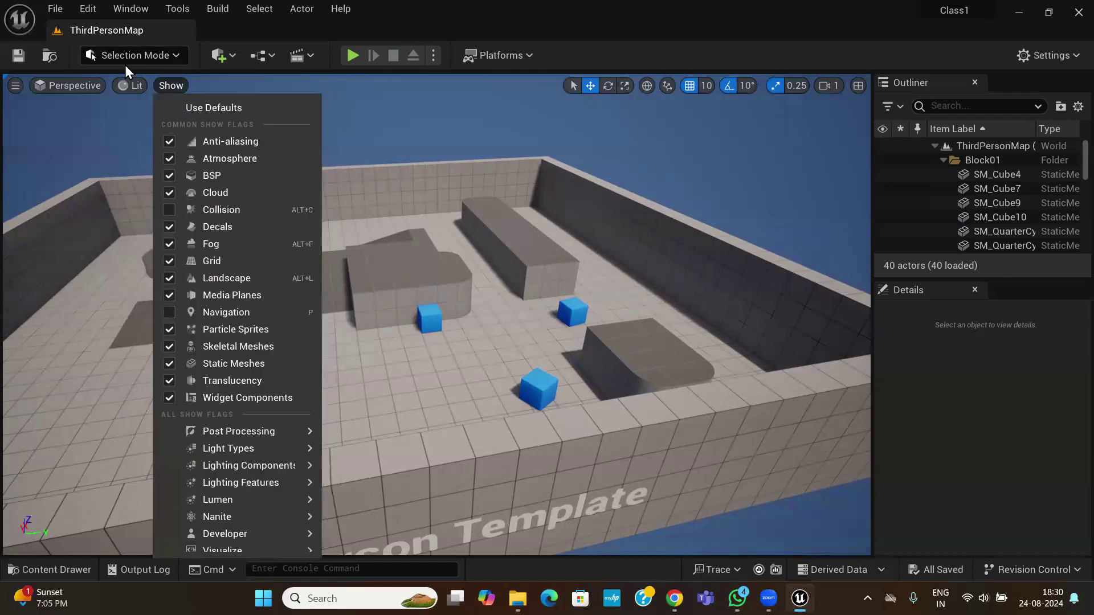
Create a new level from the Empty Level template and check its empty world in the viewport and Outliner
click(55, 9)
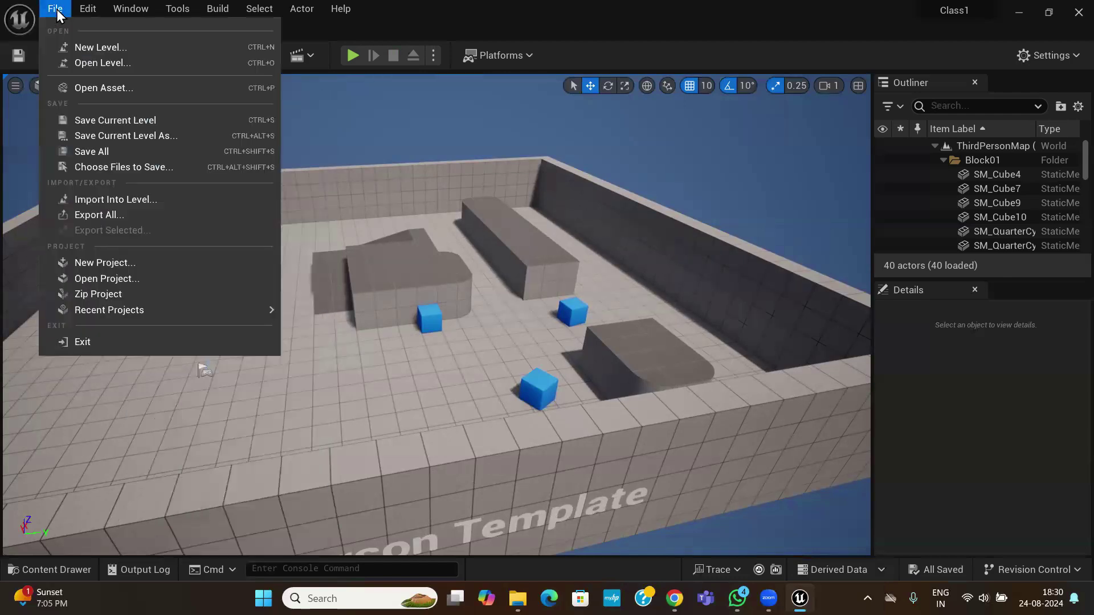
click(88, 46)
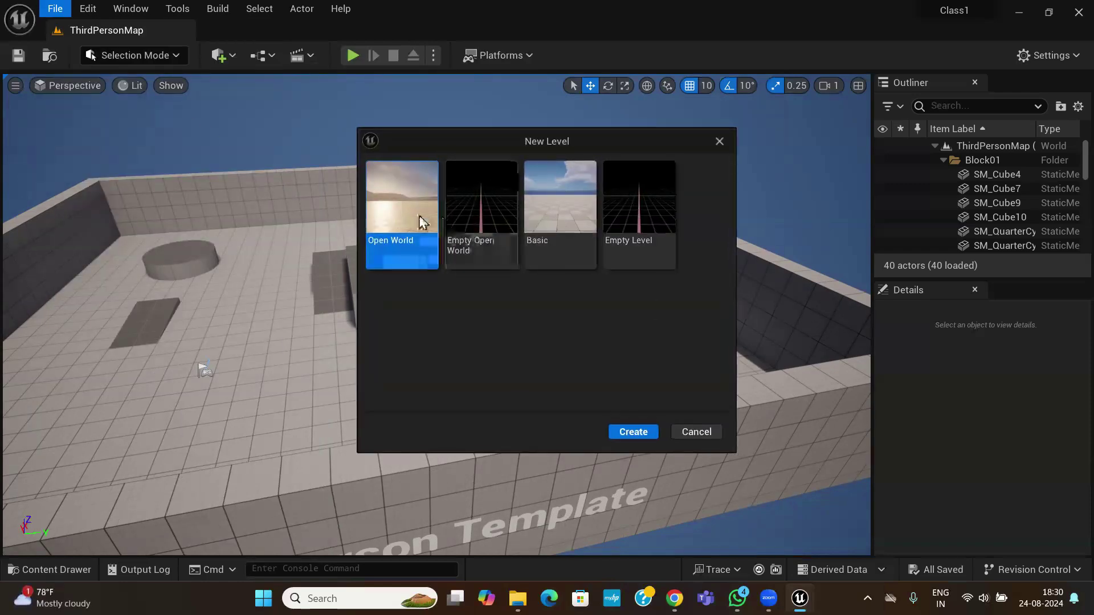
click(637, 213)
click(633, 432)
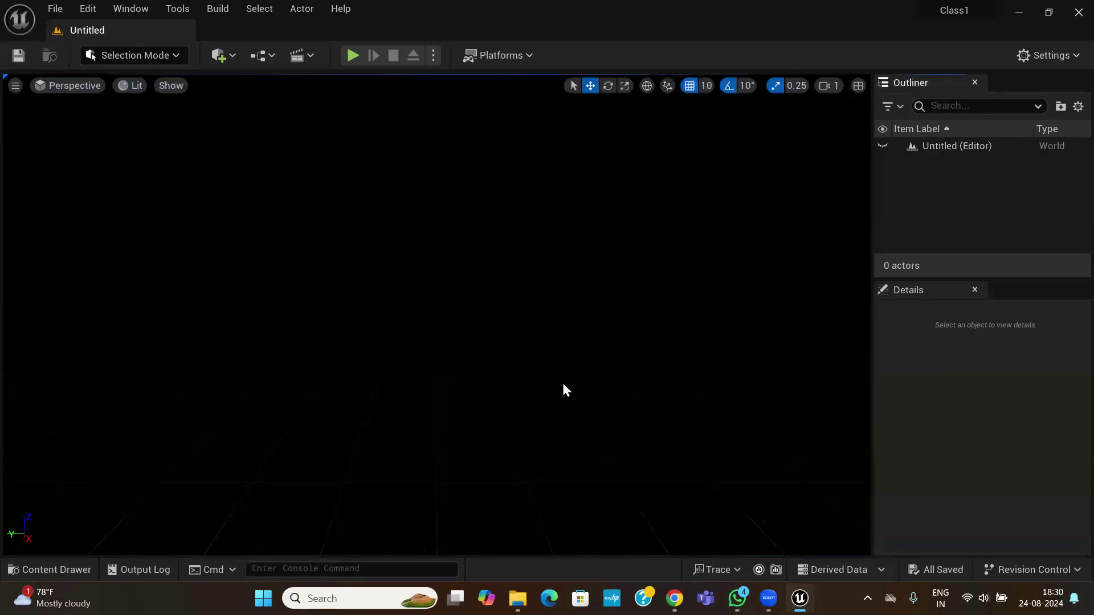
click(928, 146)
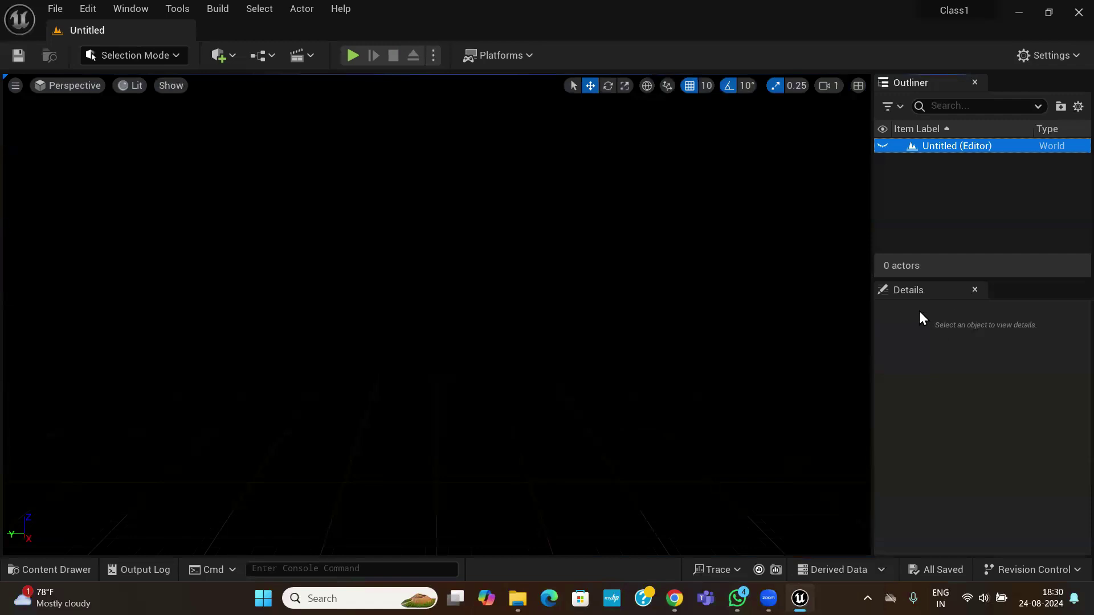
right_drag(398, 381, 425, 368)
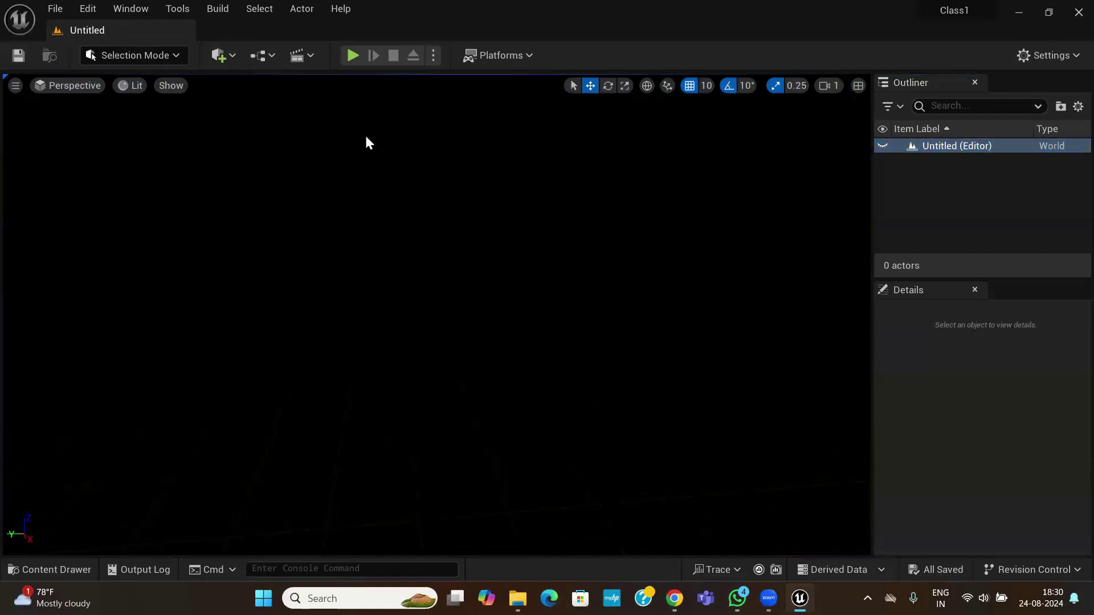
Add a sky light and an atmospheric directional light to the empty level with the Env. Light Mixer
click(128, 13)
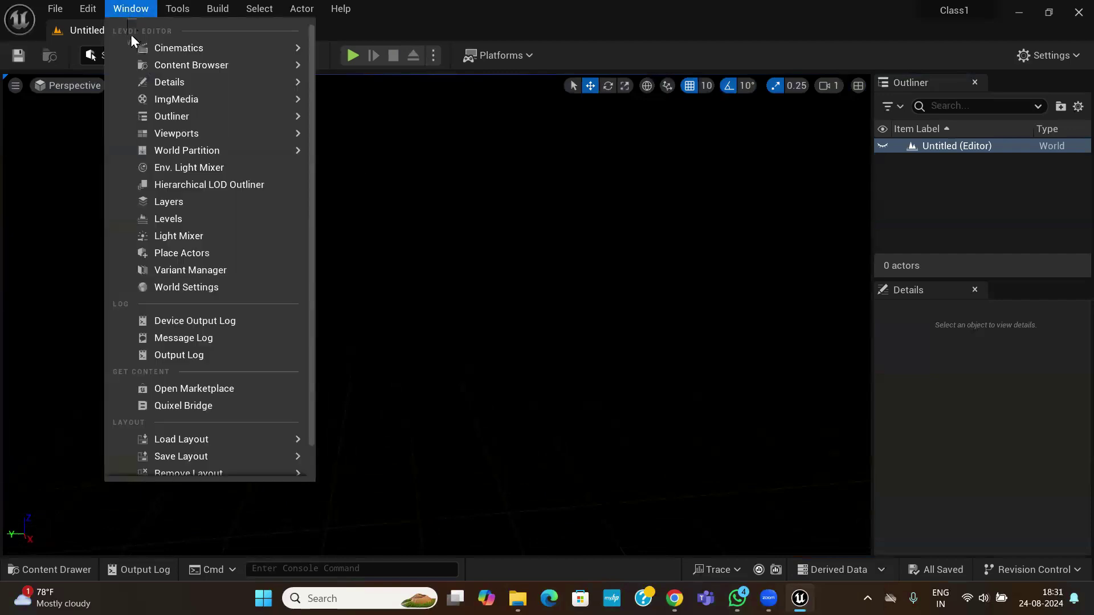
click(191, 170)
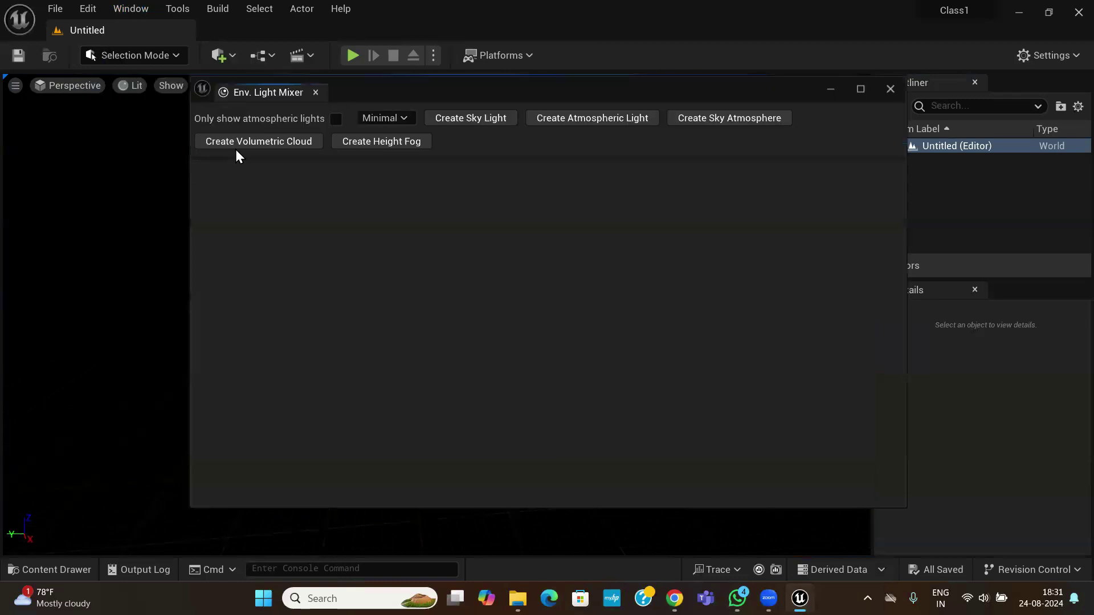
click(470, 117)
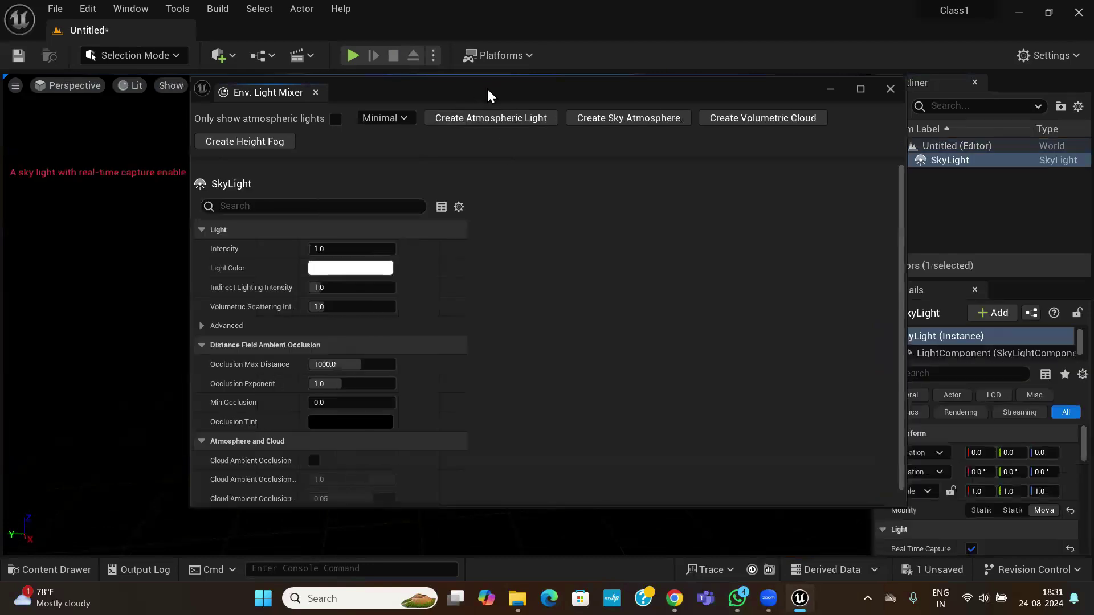
drag(488, 89, 376, 185)
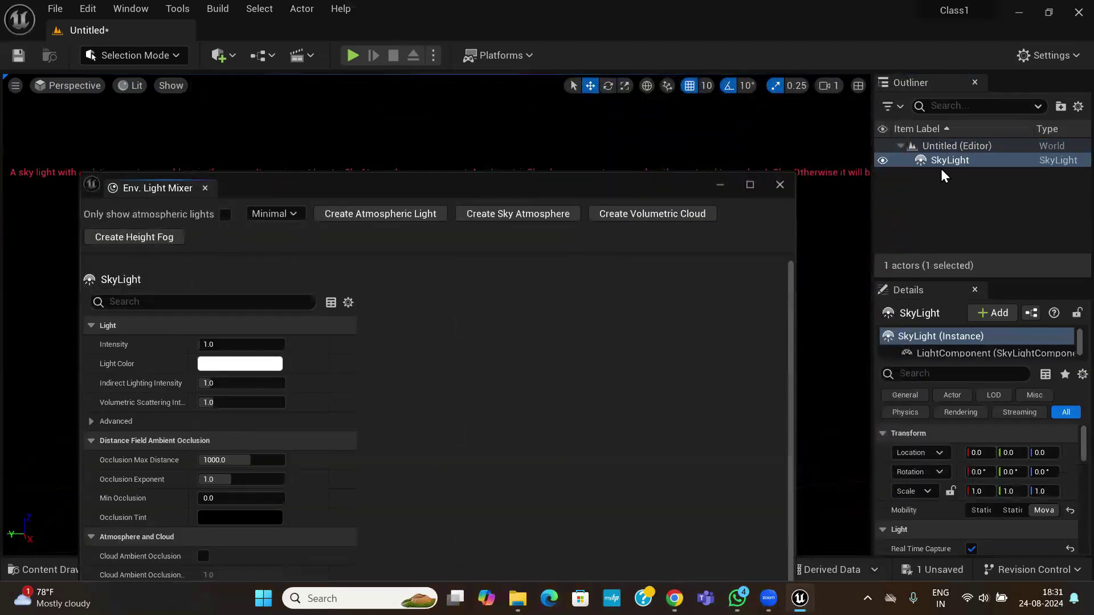
click(364, 214)
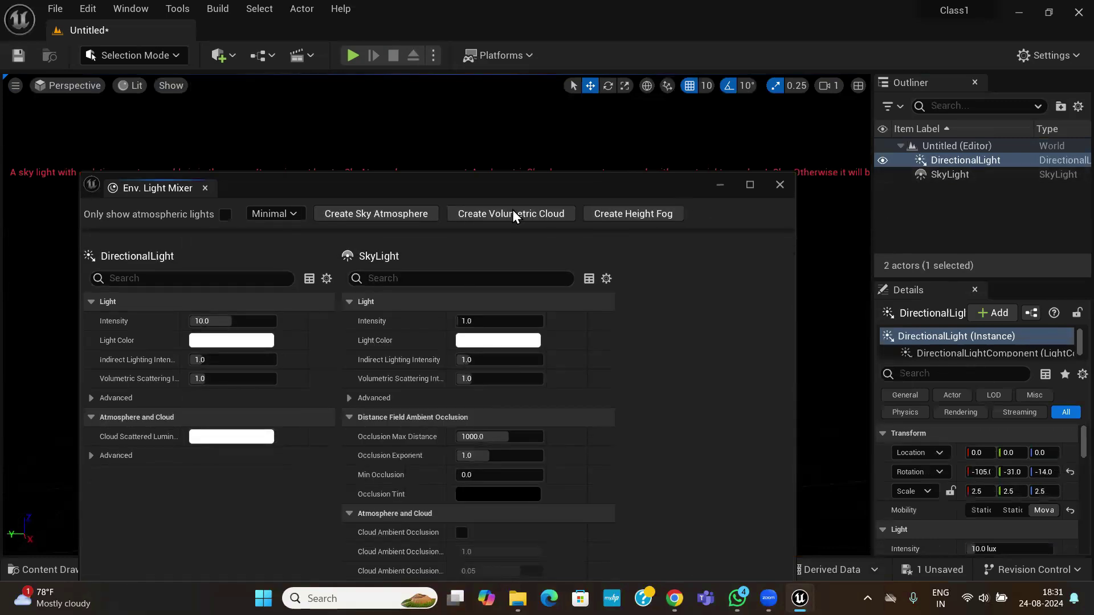
Complete the environment with a sky atmosphere, a volumetric cloud and a height fog from the Env. Light Mixer
click(375, 216)
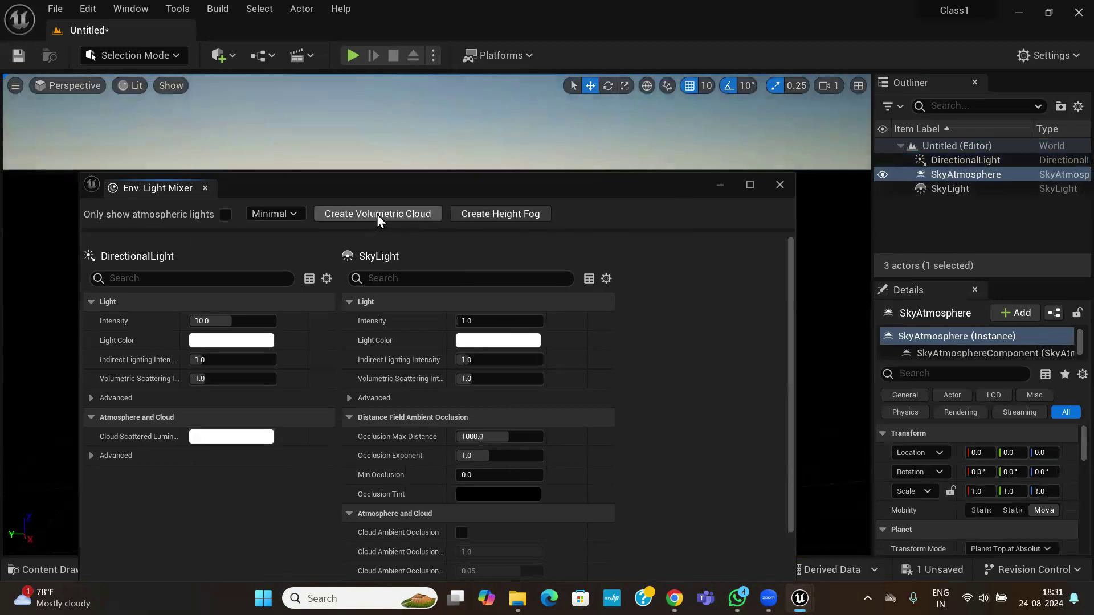
drag(456, 184, 493, 238)
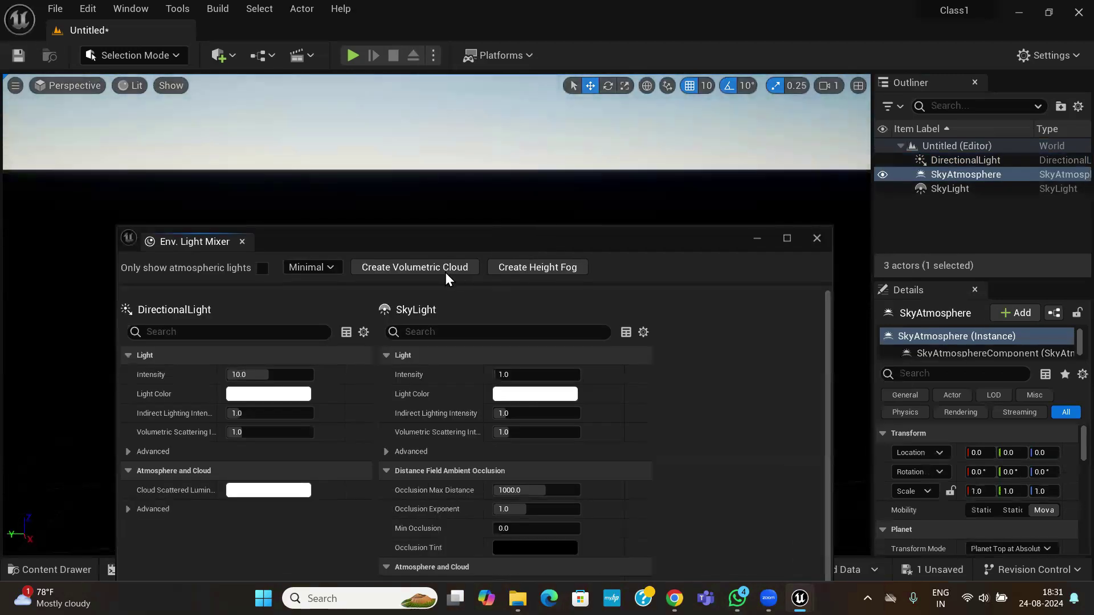
click(405, 268)
click(396, 268)
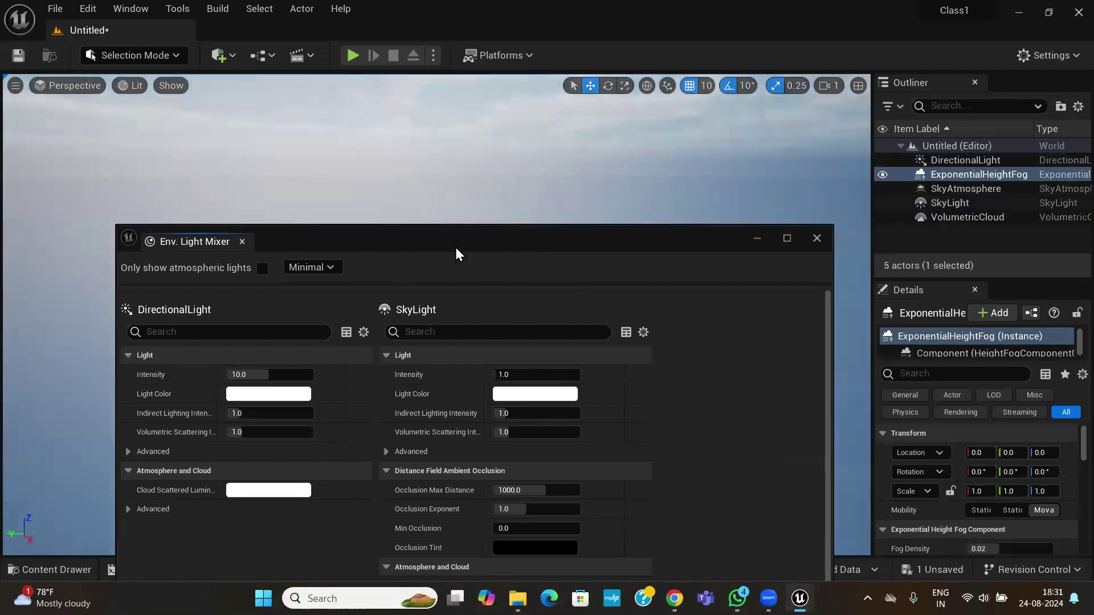
Enable volumetric fog for the height fog, close the Env. Light Mixer, and look around at the sky
scroll(491, 336, down, 4)
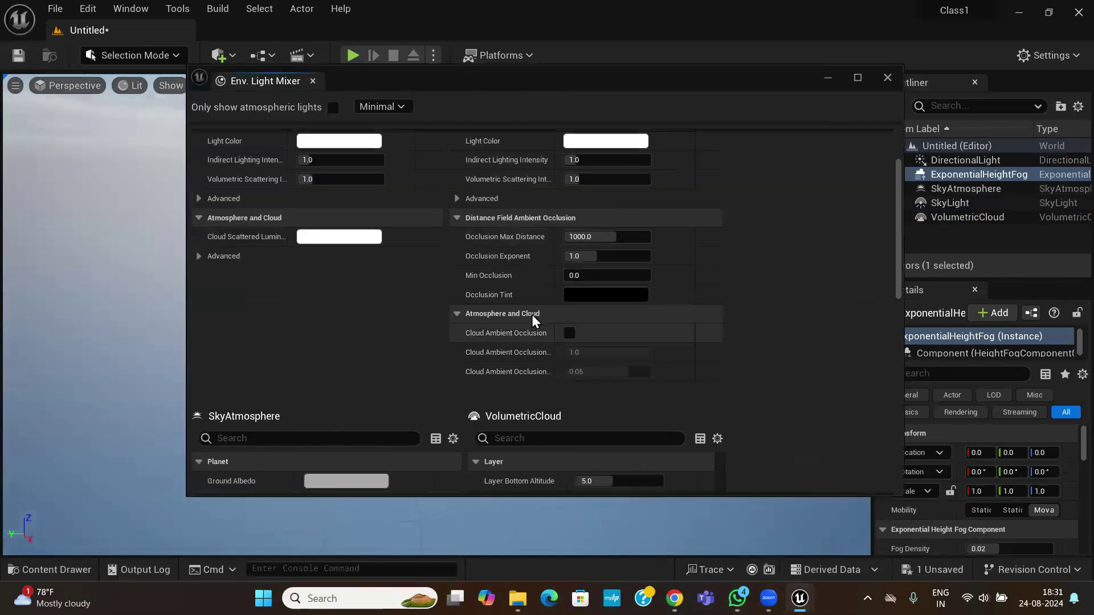
scroll(521, 320, down, 12)
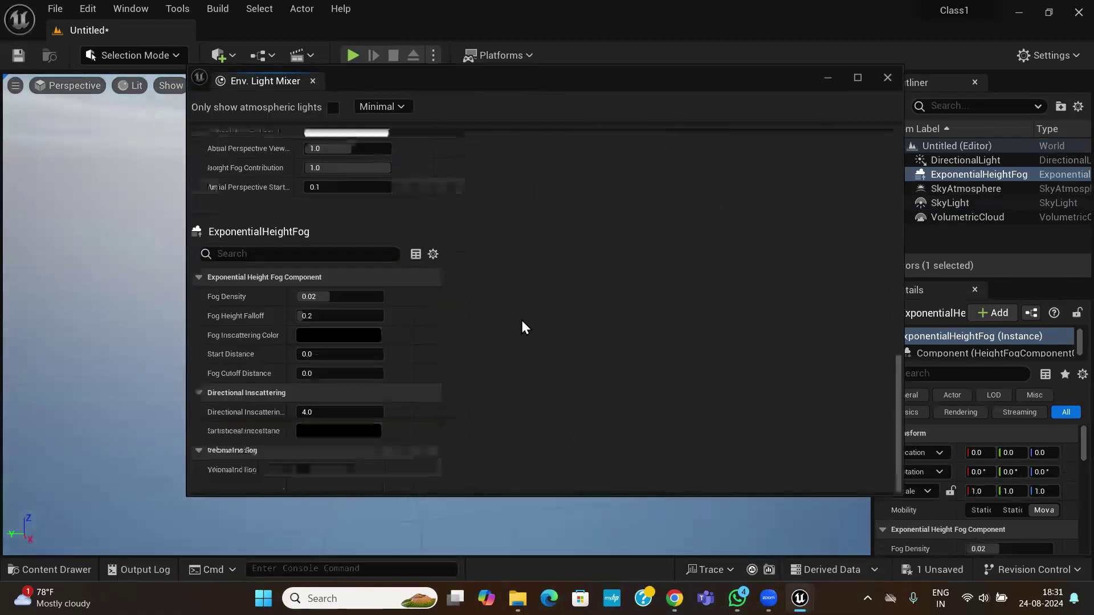
click(302, 469)
click(887, 77)
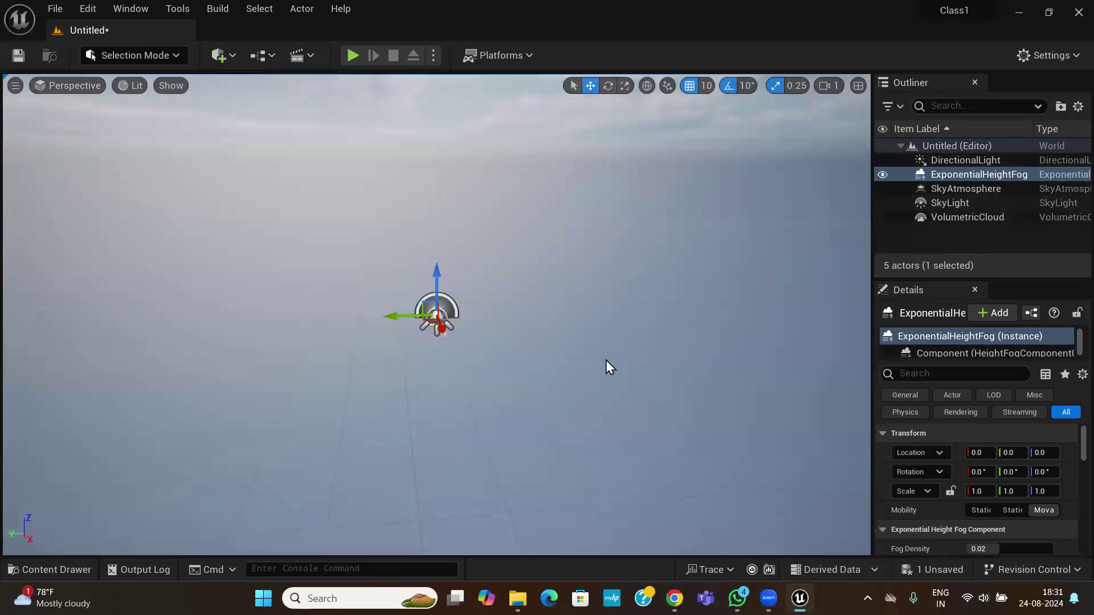
alt+drag(451, 407, 627, 374)
alt+drag(484, 346, 486, 344)
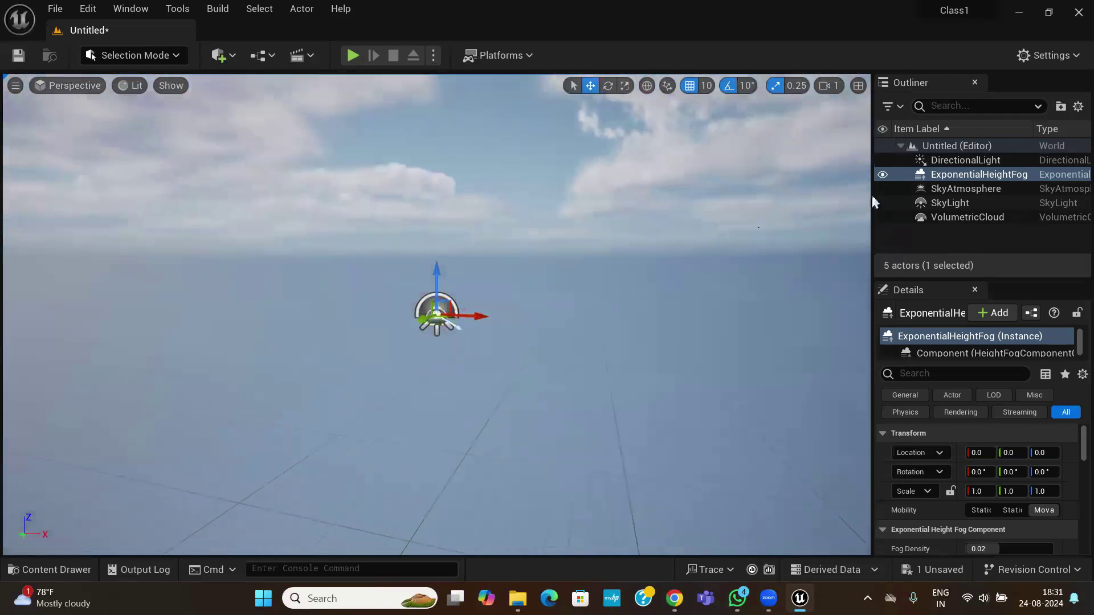
Move the directional light to about -210 on X and swing the sun's direction interactively to change the sky lighting
click(949, 158)
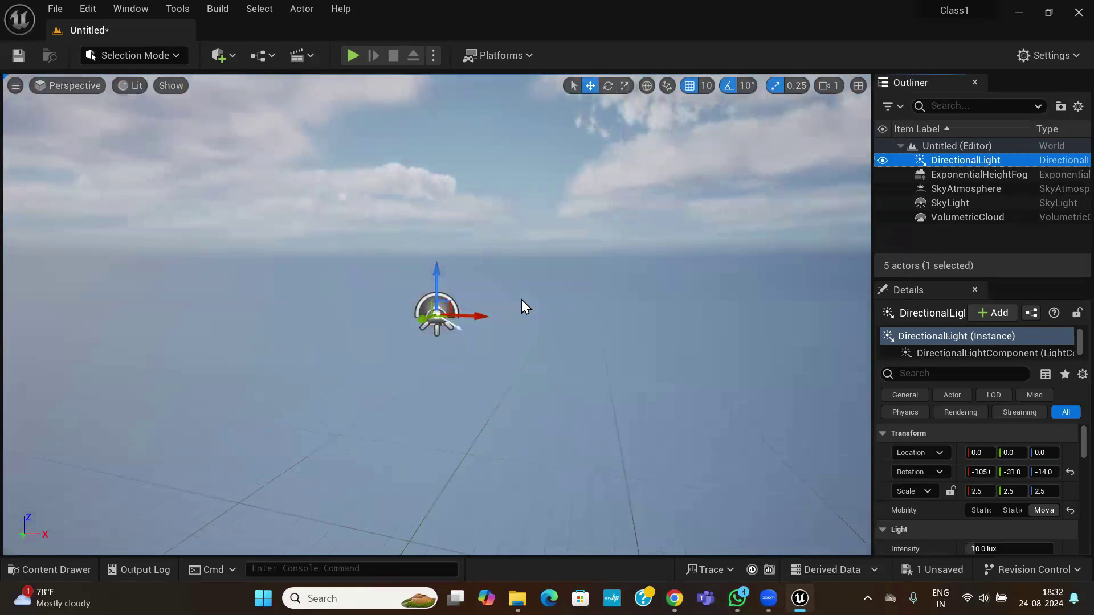
drag(479, 316, 406, 315)
key(ctrl+l)
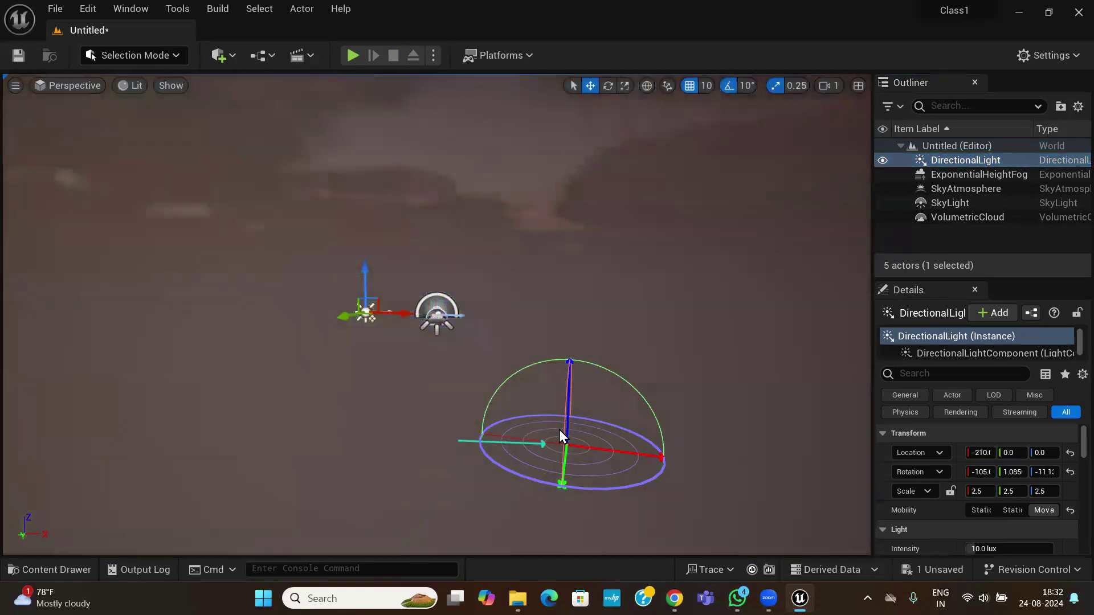
click(558, 430)
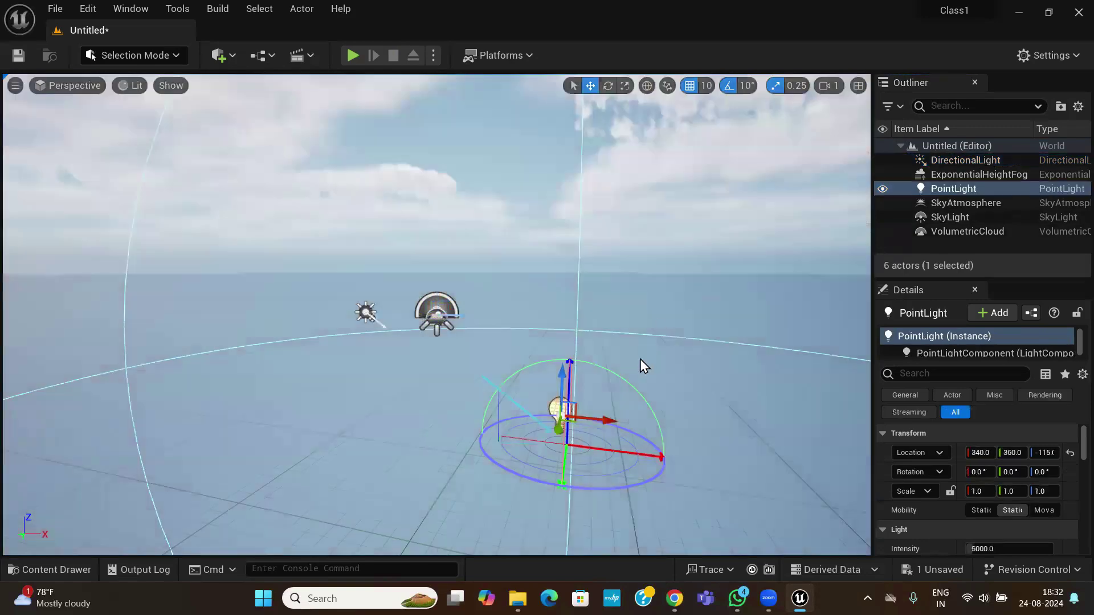
key(ctrl+l)
key(ctrl+l)
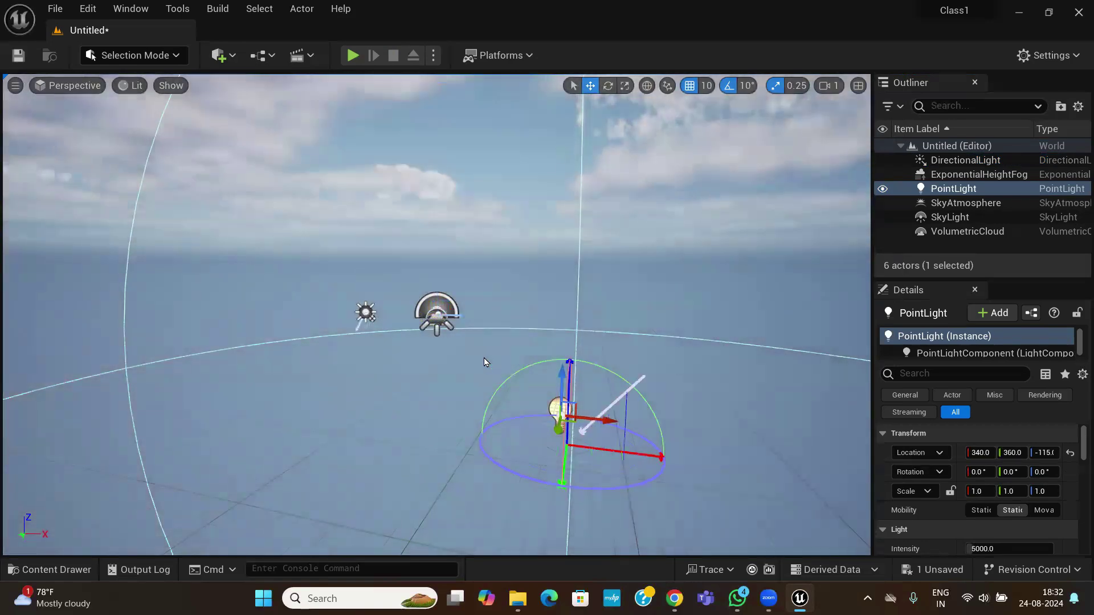
key(ctrl+l)
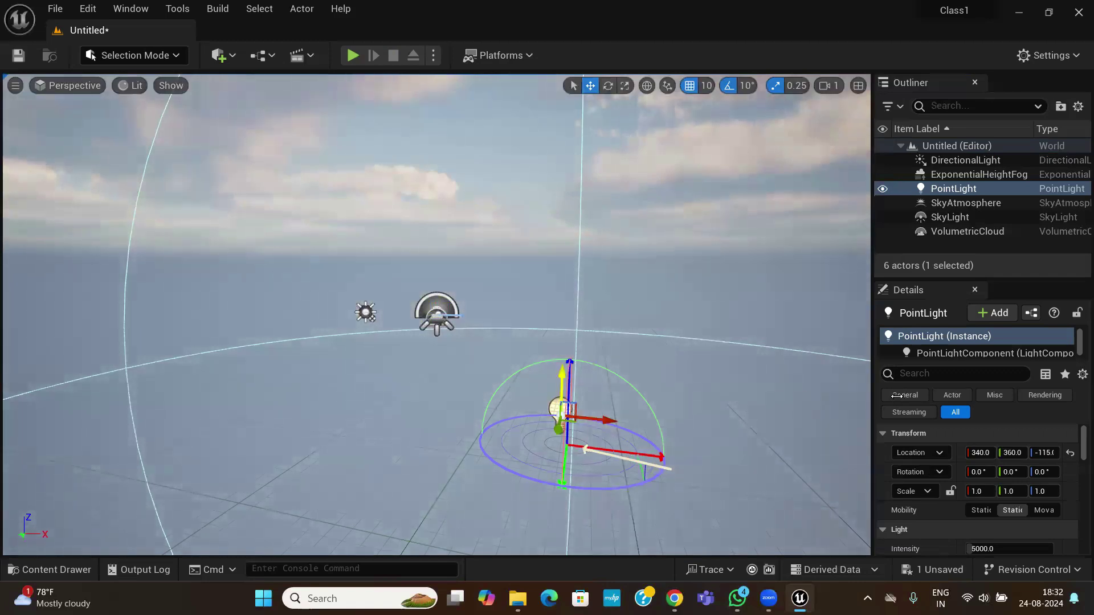
Delete the stray point light from the level
click(952, 176)
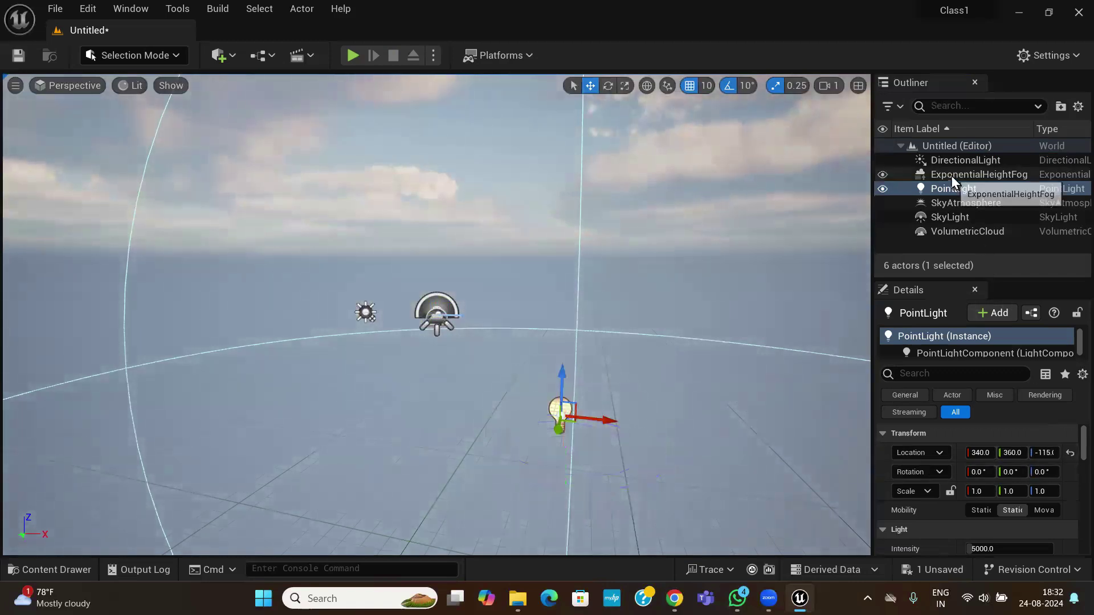
click(962, 190)
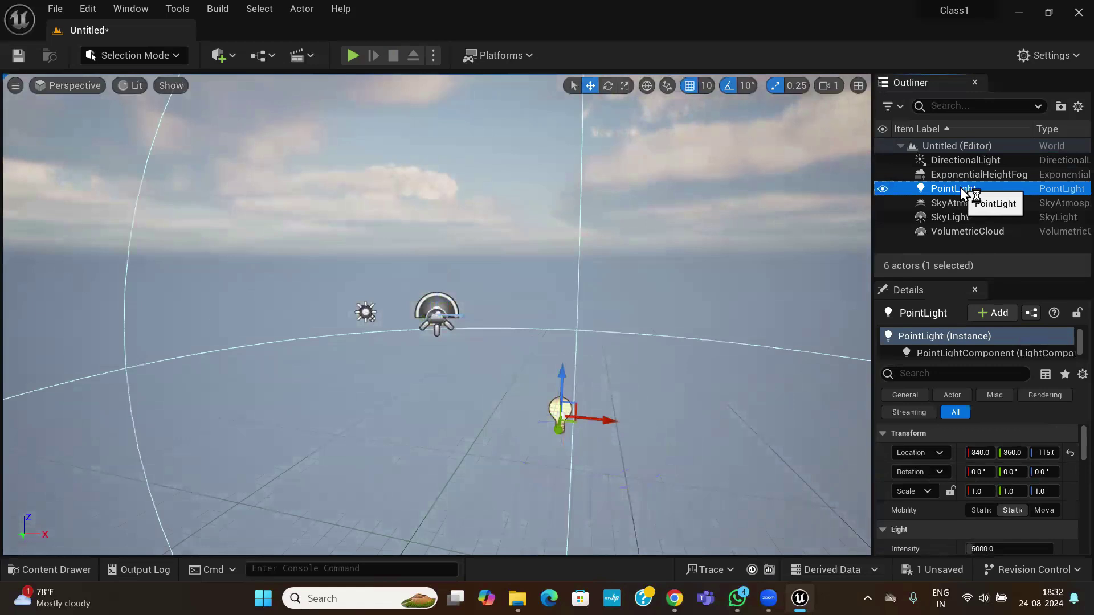
key(Delete)
Rotate the directional light about the Z axis to about -268 degrees for a low, warm sun
click(963, 160)
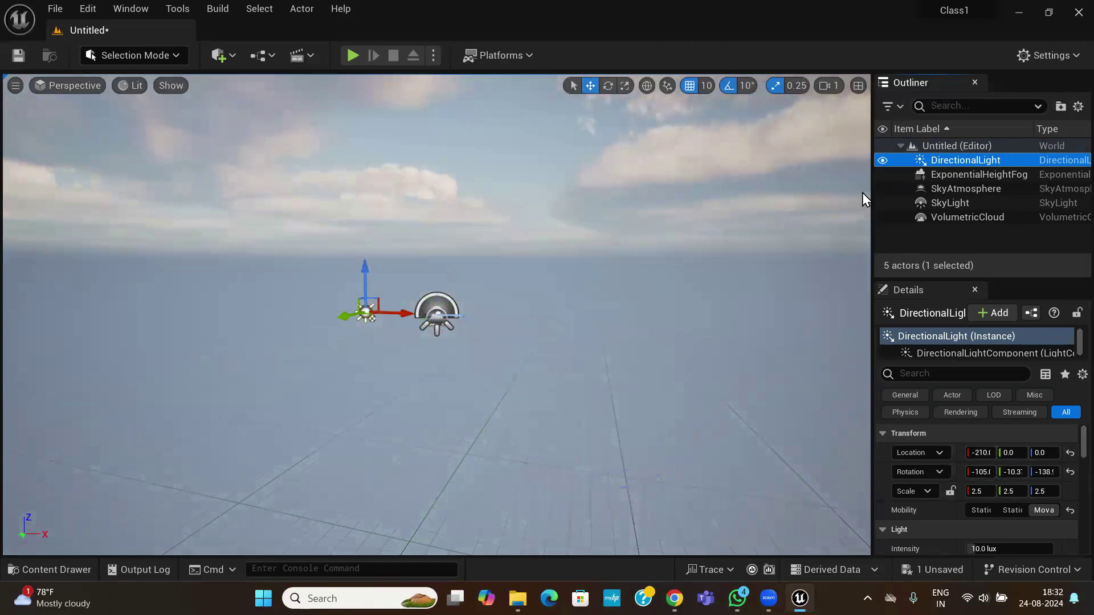
key(e)
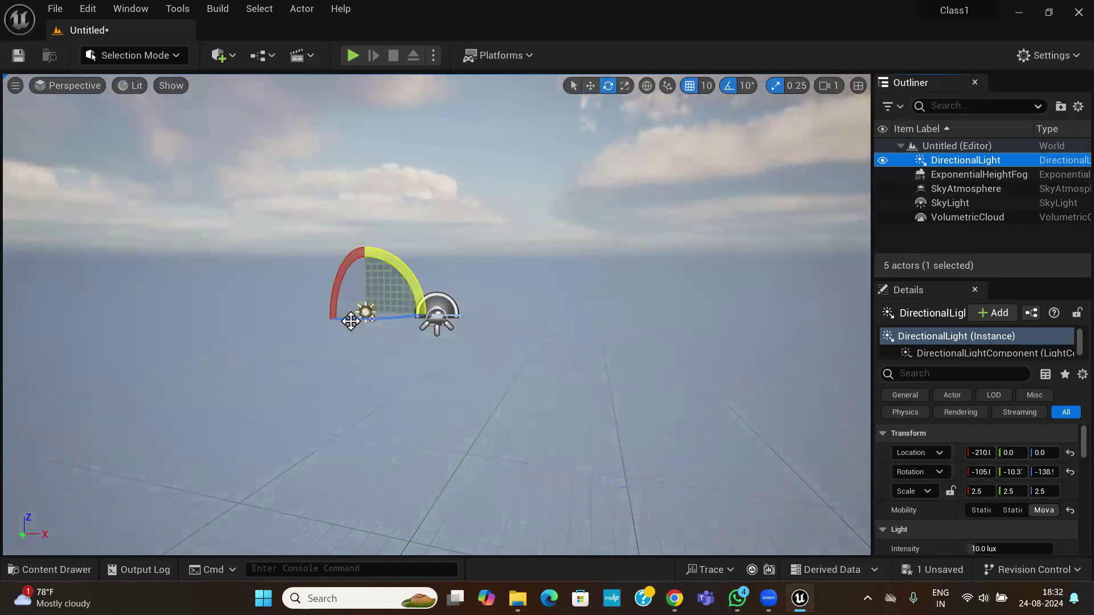
drag(367, 312, 439, 320)
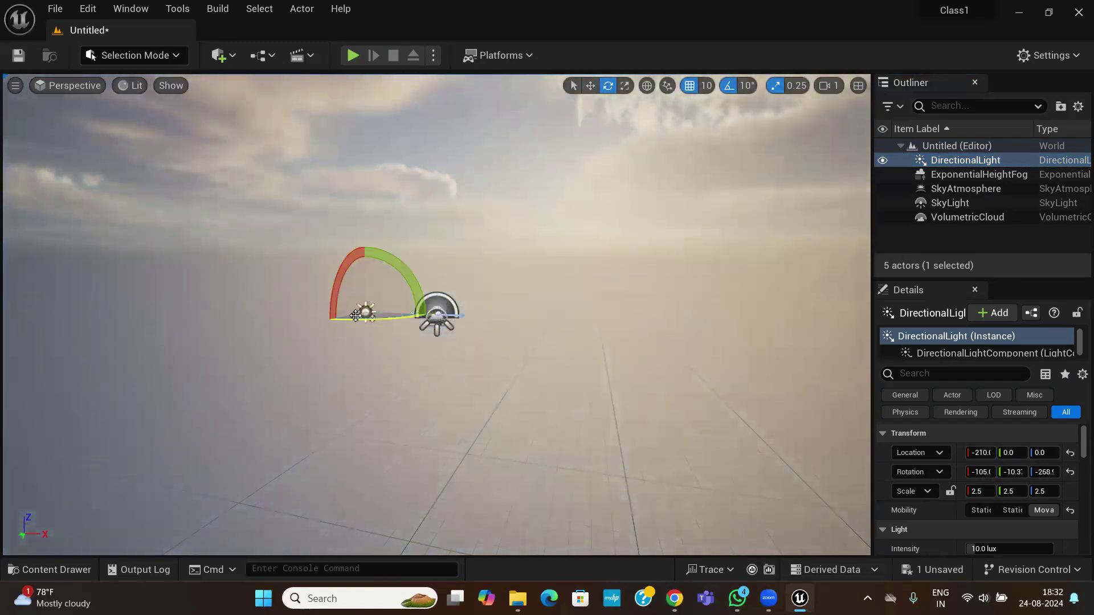
drag(345, 261, 345, 261)
mouse_move(366, 310)
mouse_down()
mouse_move(367, 301)
mouse_move(362, 312)
mouse_up()
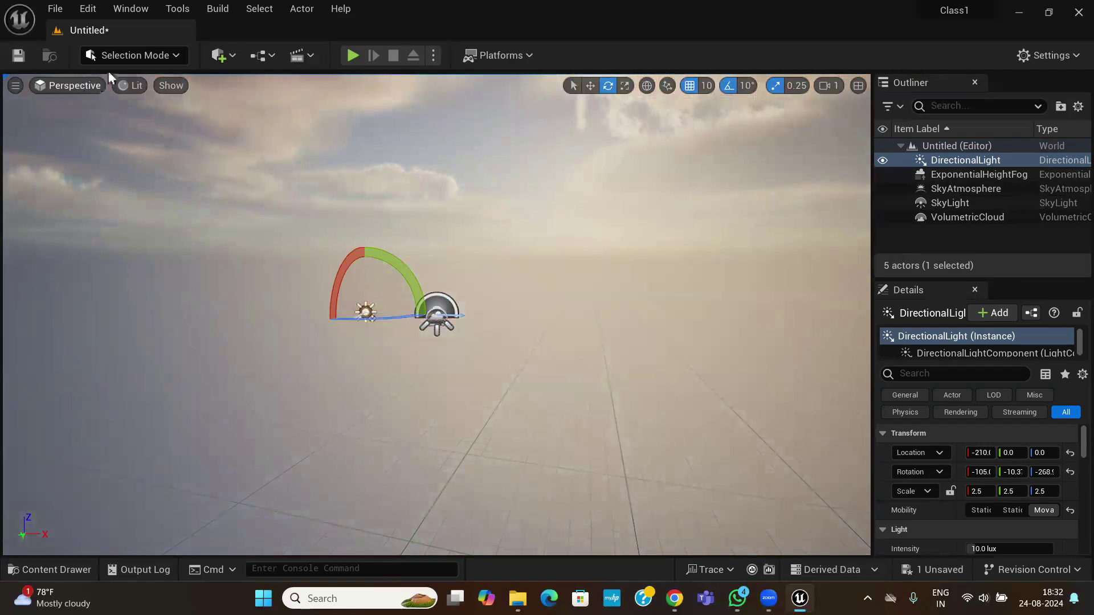
Create a new landscape in Landscape mode with 63×63 quad sections, 8 × 8 components and 505 × 505 resolution
alt+drag(371, 417, 535, 417)
alt+drag(455, 406, 246, 156)
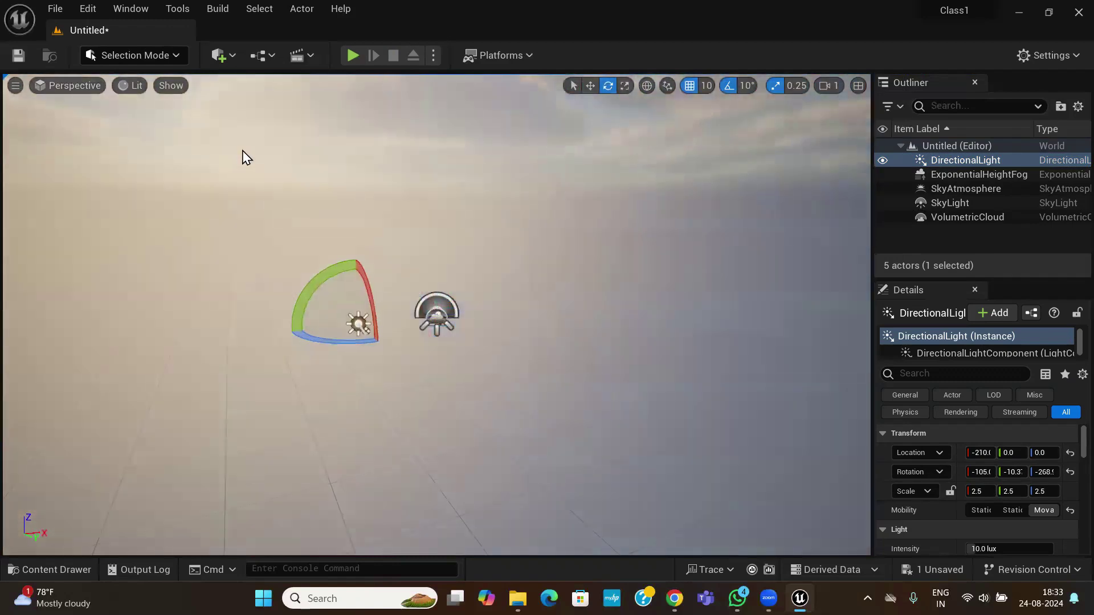
click(164, 57)
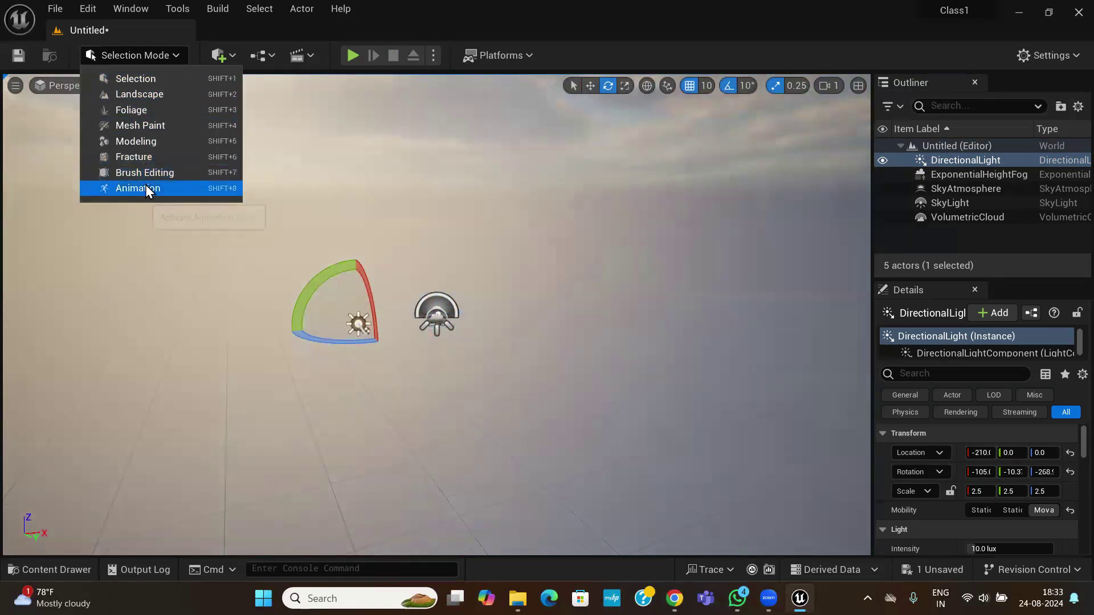
click(143, 95)
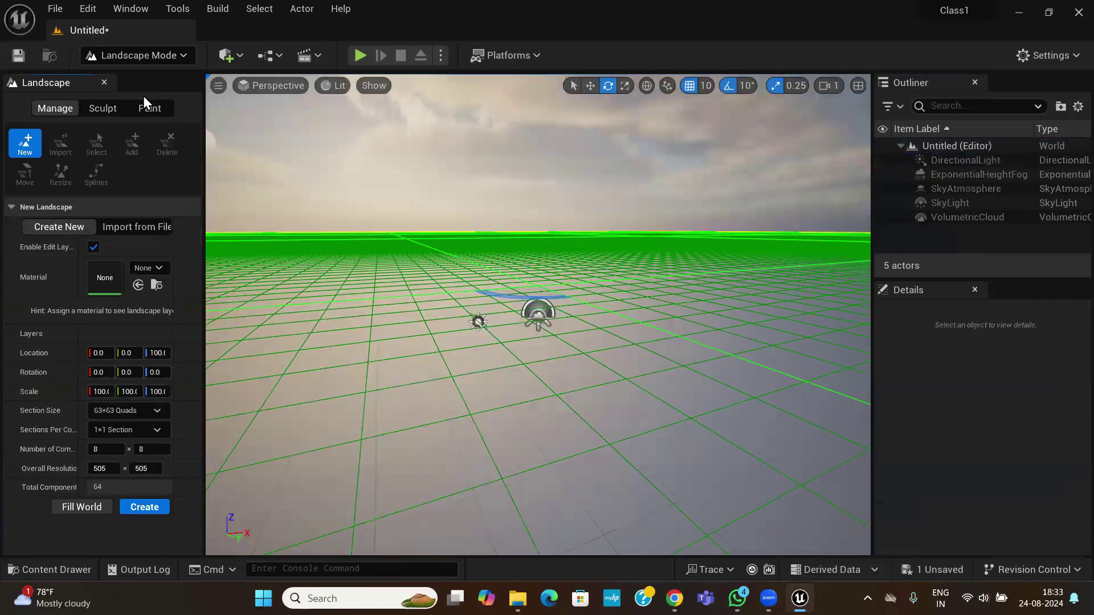
right_drag(654, 414, 661, 456)
alt+drag(543, 429, 490, 441)
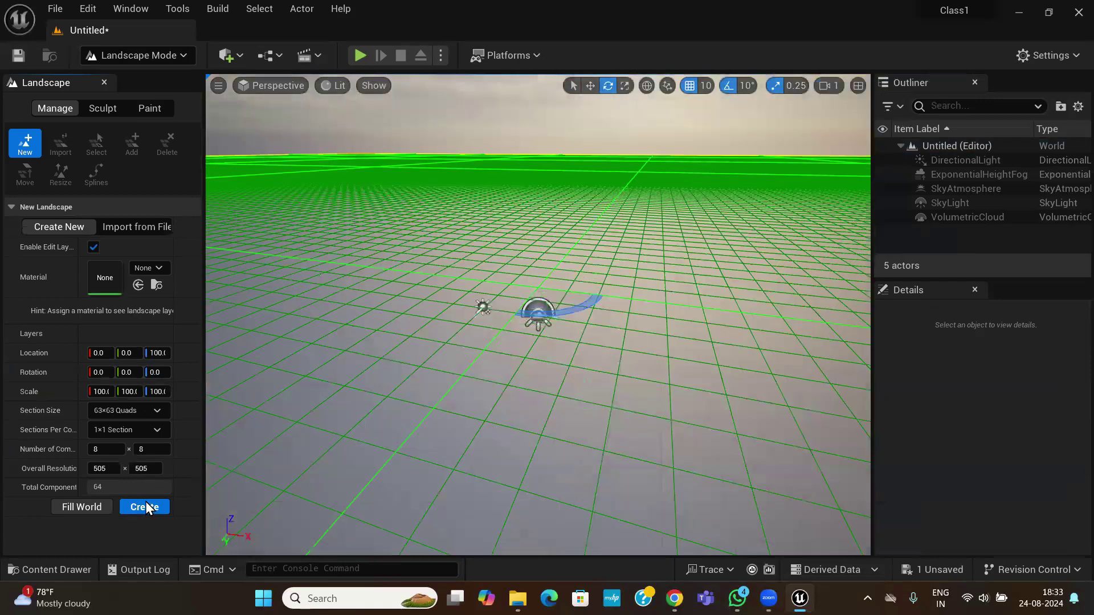
click(145, 507)
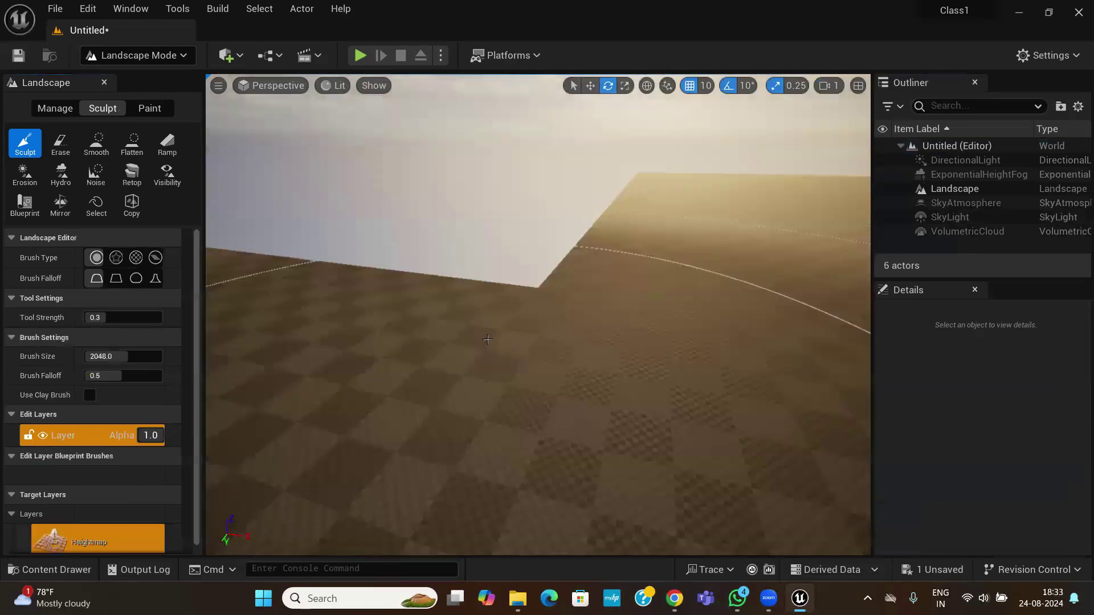
Sculpt a group of rolling hills and a taller peak into the landscape with brush size 2048 and tool strength 0.3
mouse_move(488, 339)
right_down()
mouse_move(525, 337)
mouse_move(510, 346)
right_up()
key(s)
key(s)
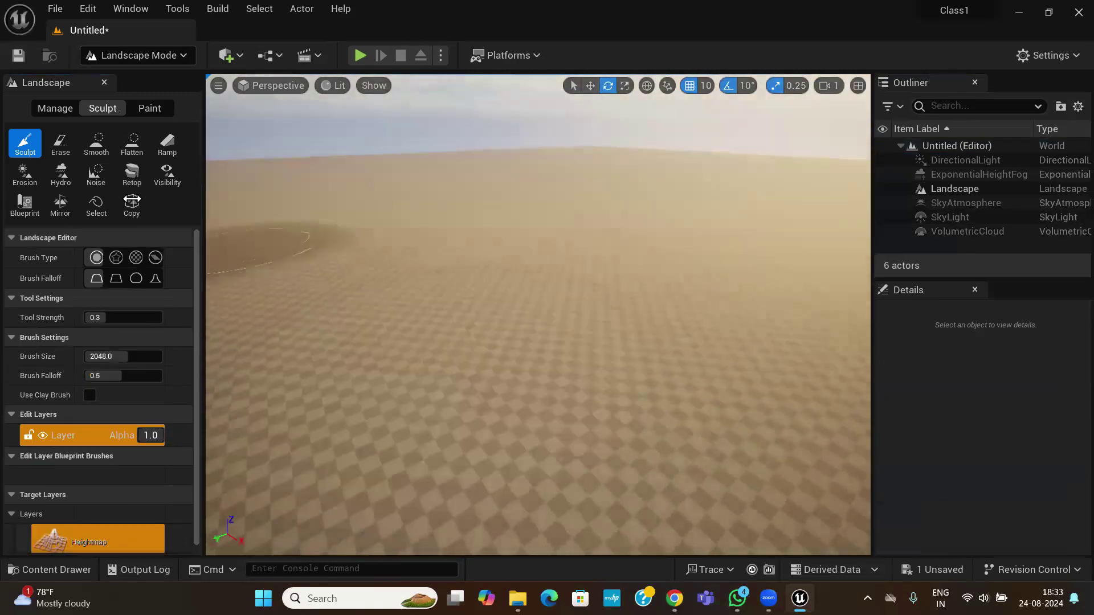
mouse_move(454, 305)
mouse_down()
mouse_move(549, 268)
mouse_move(738, 271)
mouse_move(398, 200)
mouse_move(292, 276)
mouse_move(550, 312)
mouse_up()
mouse_move(551, 314)
right_down()
mouse_move(517, 408)
mouse_move(638, 388)
mouse_move(757, 391)
right_up()
key(s)
key(a)
right_drag(501, 277, 555, 401)
mouse_move(519, 414)
mouse_down()
mouse_move(310, 342)
mouse_move(290, 351)
mouse_up()
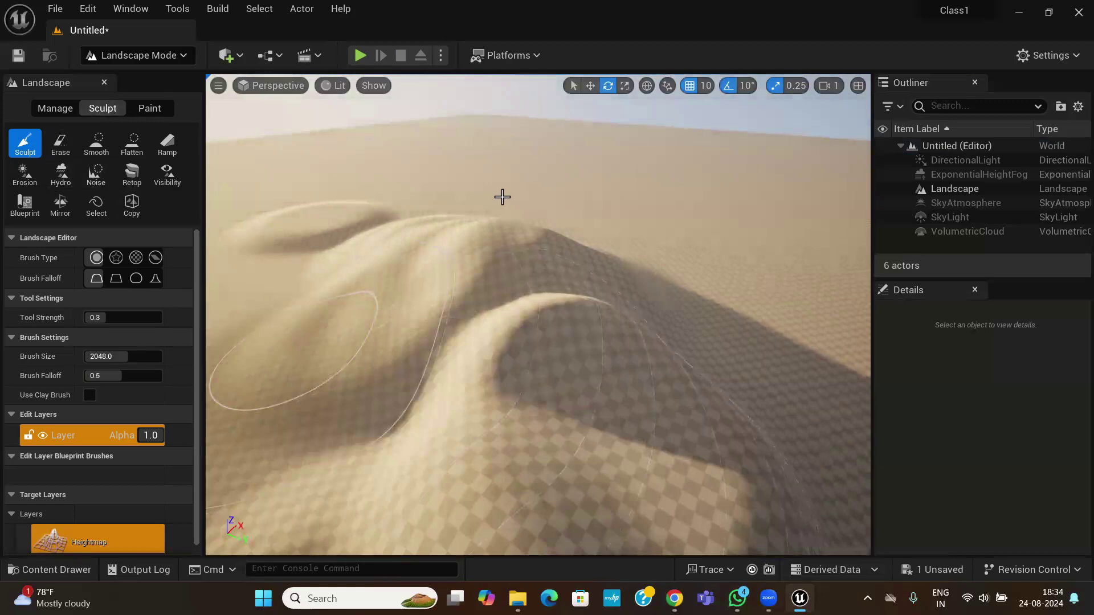
mouse_move(634, 205)
mouse_down()
mouse_move(662, 247)
mouse_move(808, 237)
mouse_move(750, 232)
mouse_move(696, 206)
mouse_up()
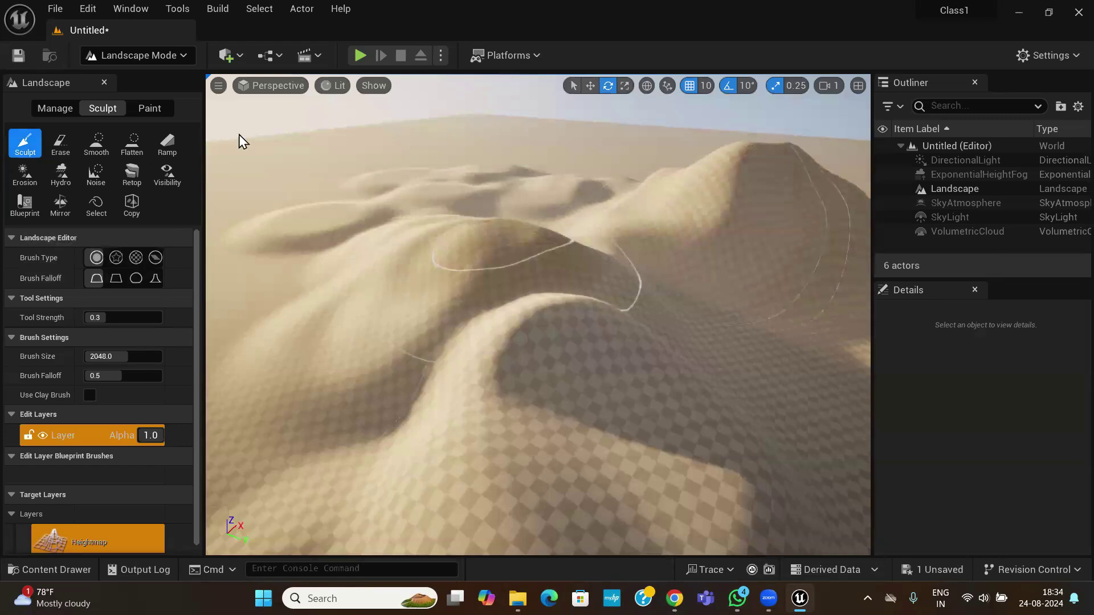
Return to Selection mode and delete the sculpted landscape
click(156, 52)
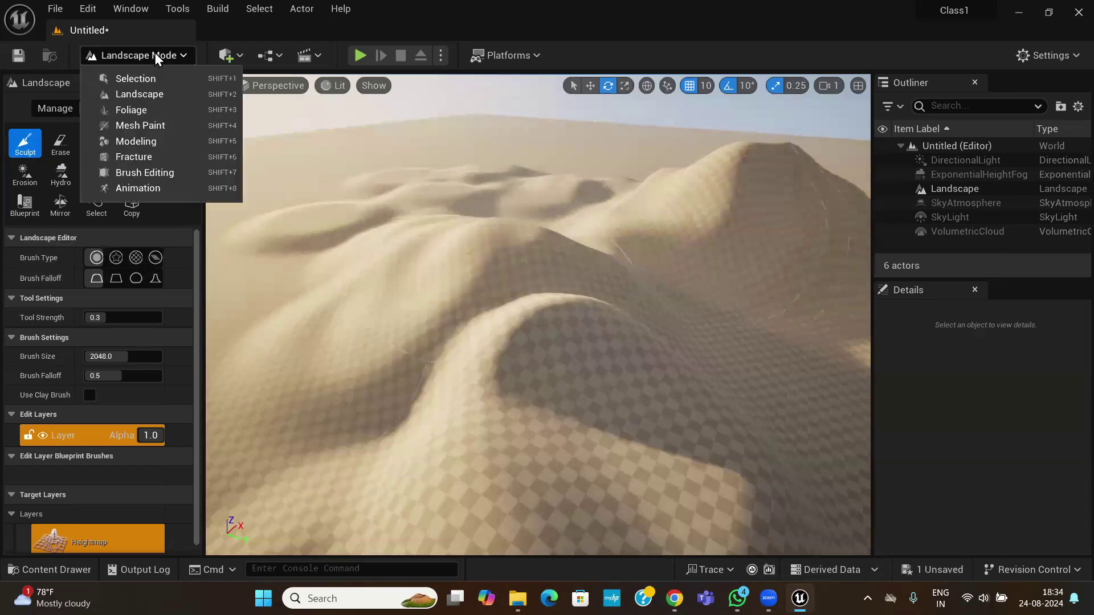
click(140, 80)
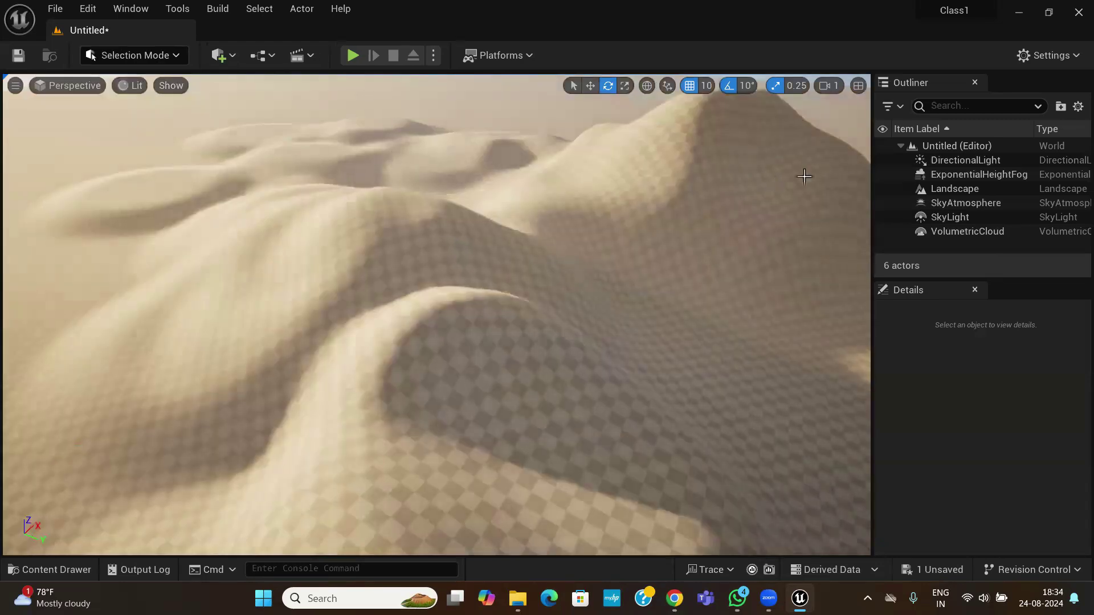
click(946, 189)
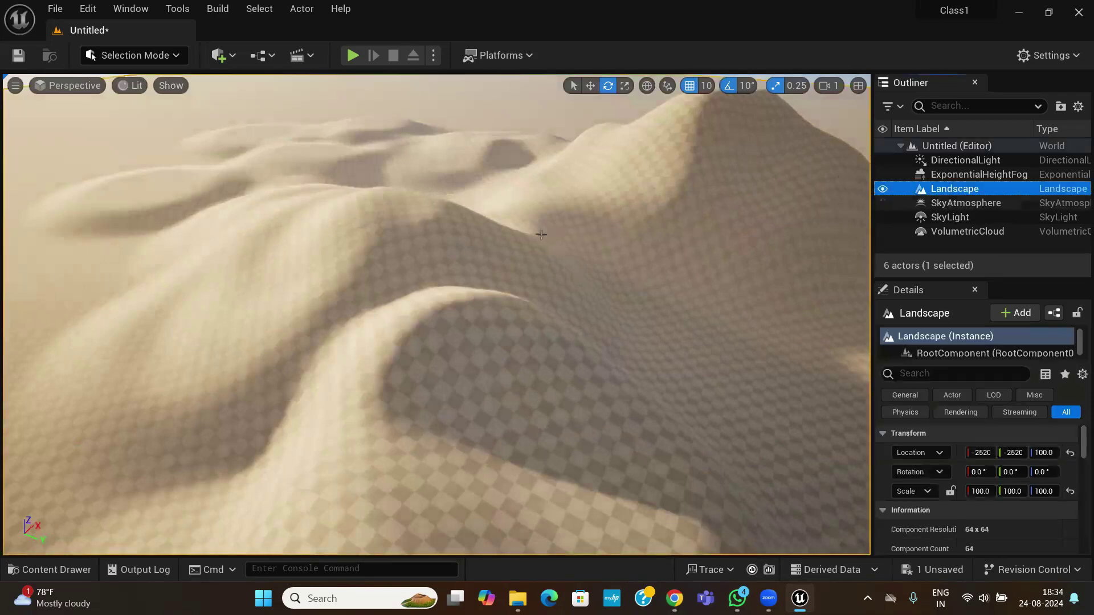
click(537, 235)
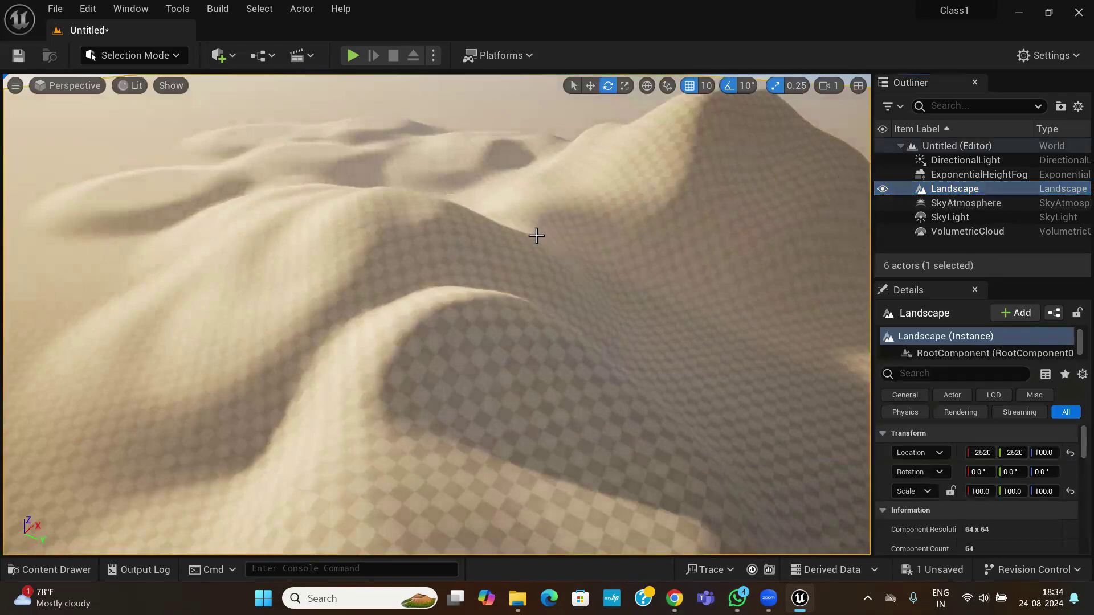
key(Delete)
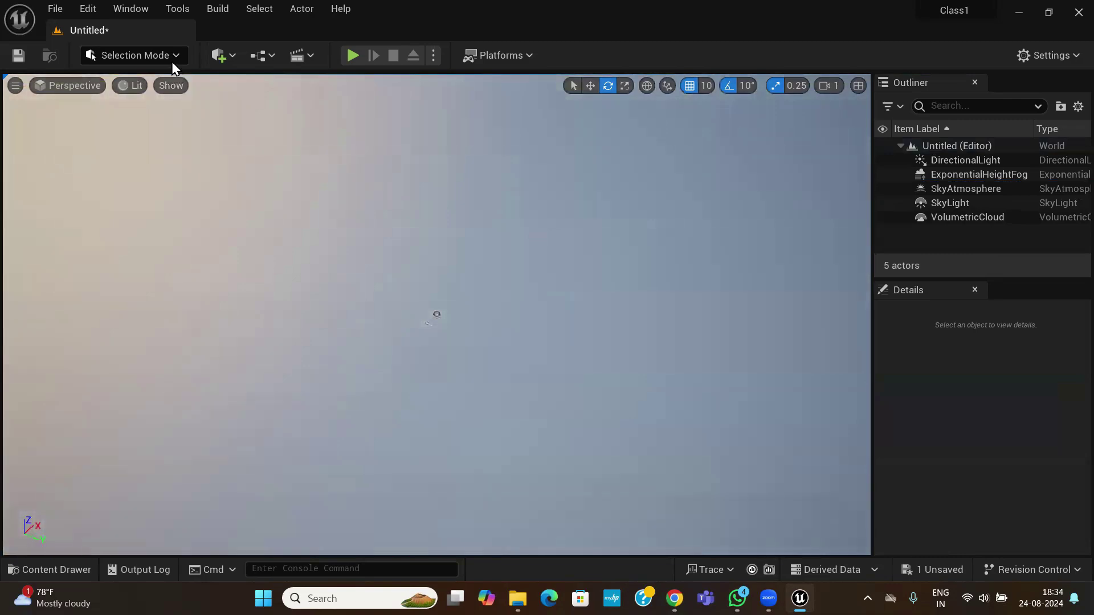
Set the new landscape to import from a file in Landscape mode, and switch to the heightmap generator page in Chrome
click(168, 56)
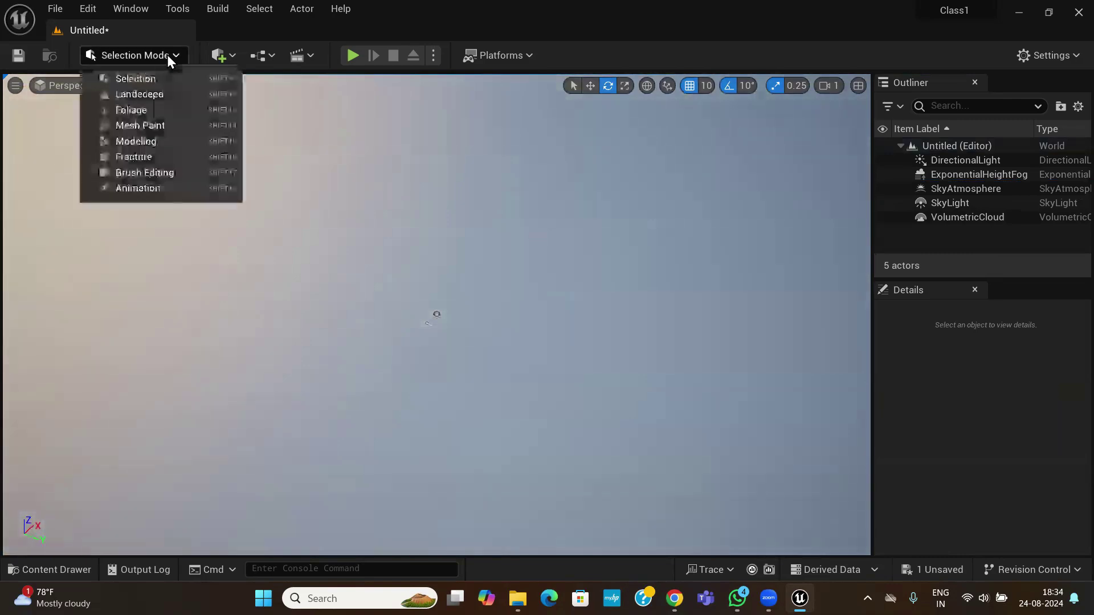
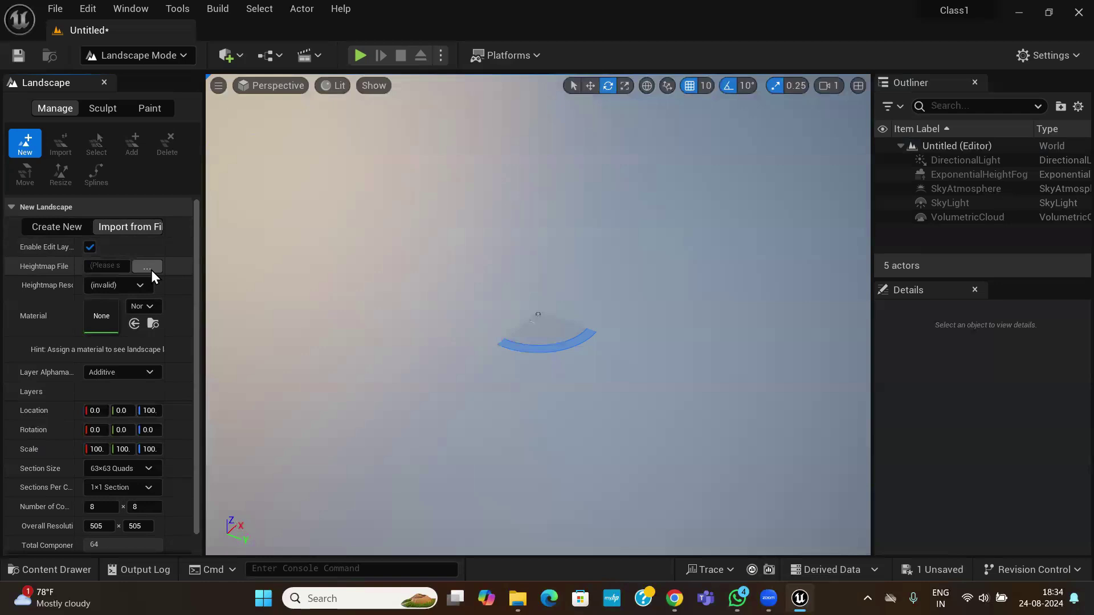
mouse_move(674, 598)
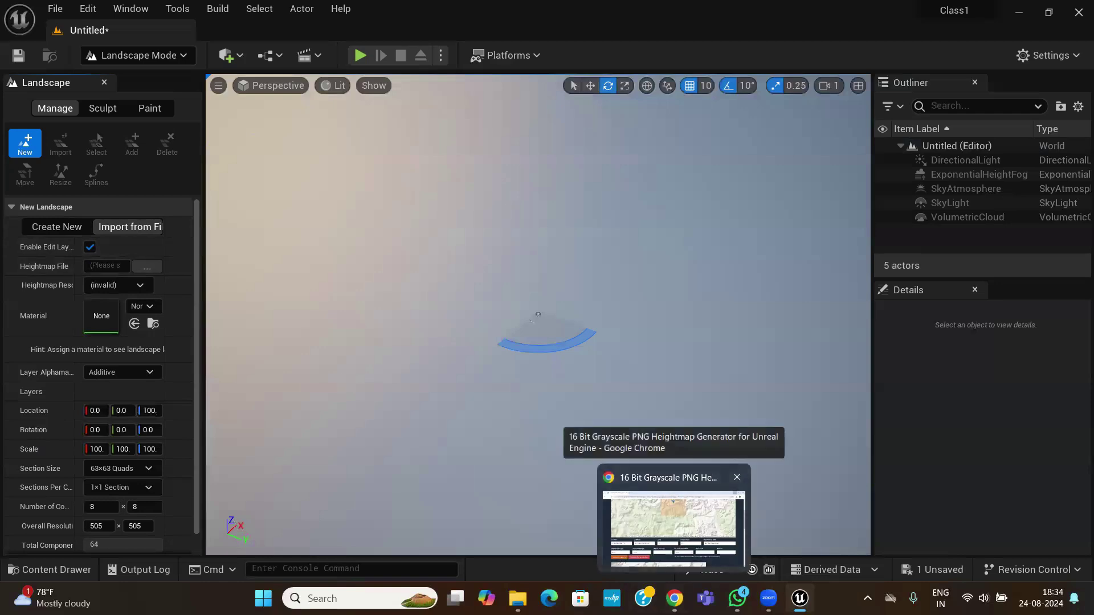
click(673, 527)
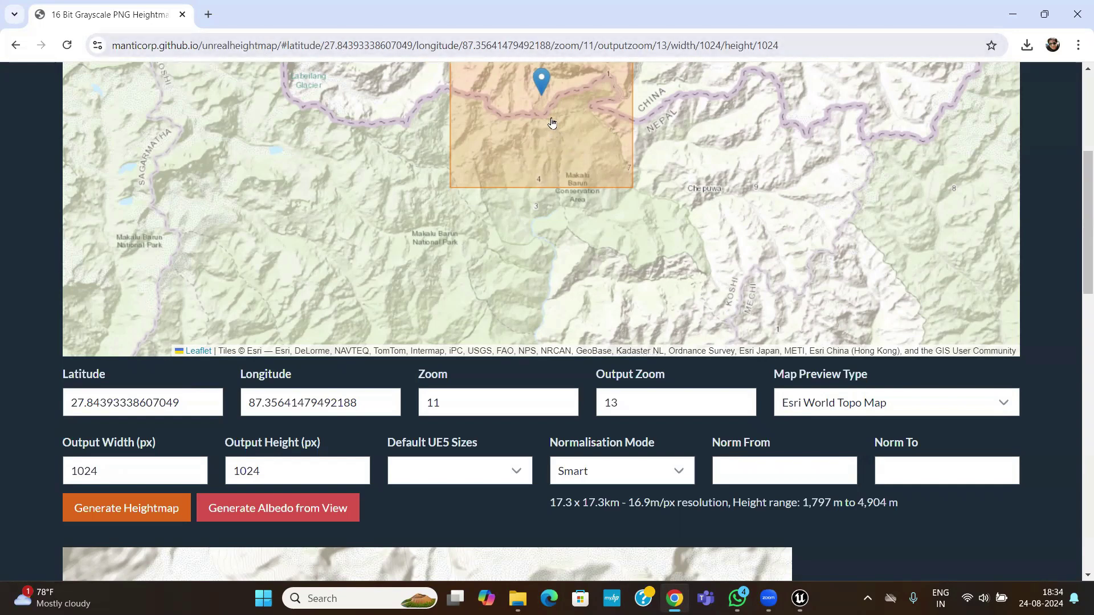
Shift the heightmap area to about latitude 27.83, longitude 87.46 near Chepuwa and check the output width and height
drag(553, 115, 450, 99)
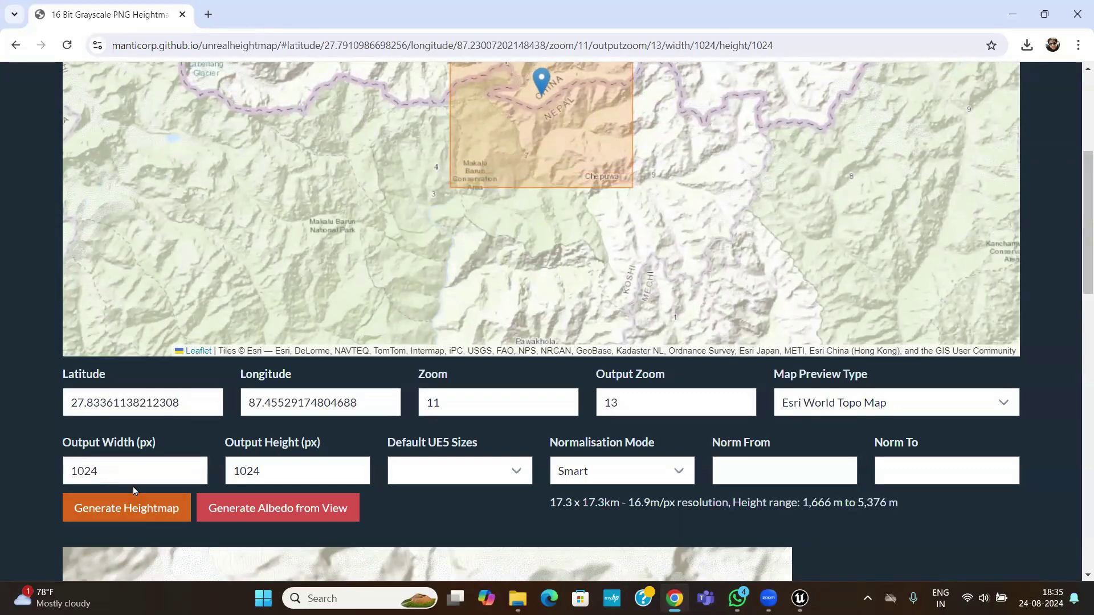
double_click(114, 471)
drag(251, 471, 218, 480)
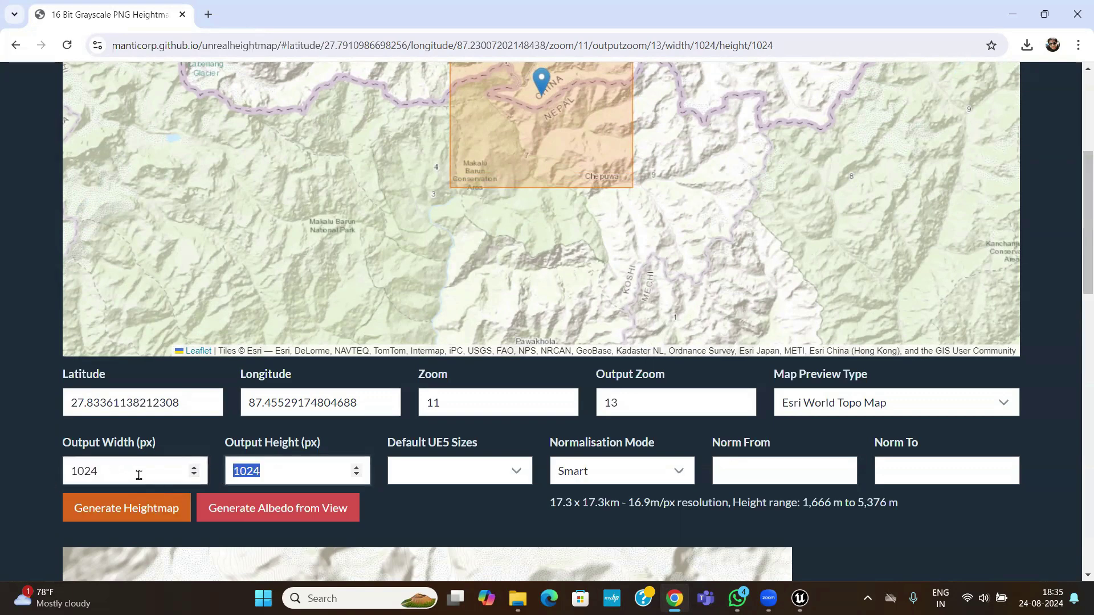
click(114, 471)
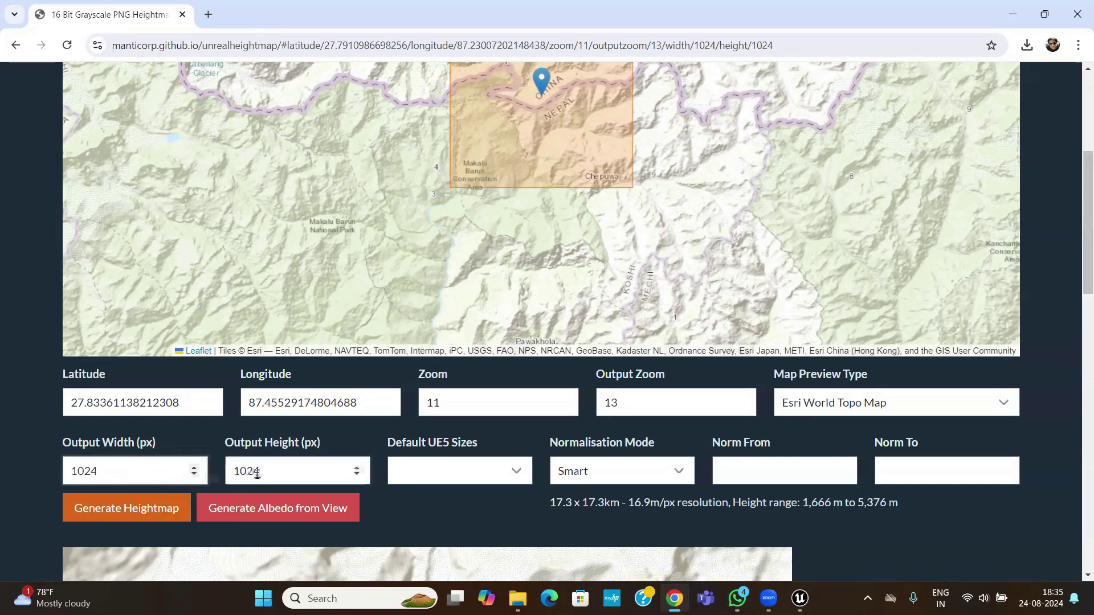
Generate the 1024 × 1024 heightmap, locate the downloaded PNG in the Downloads folder and preview the image
click(139, 516)
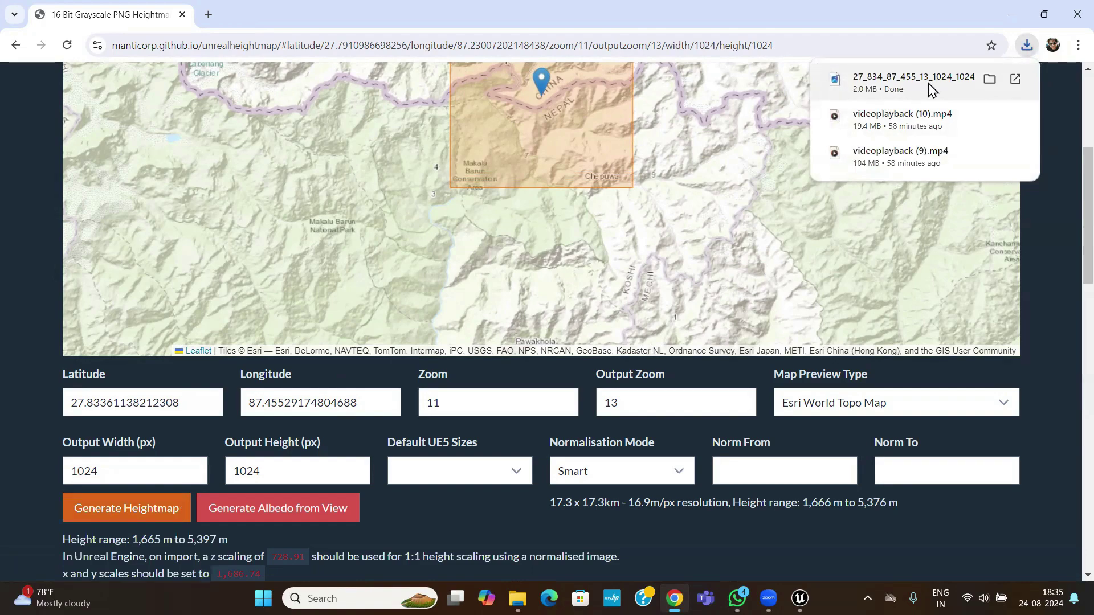
click(990, 78)
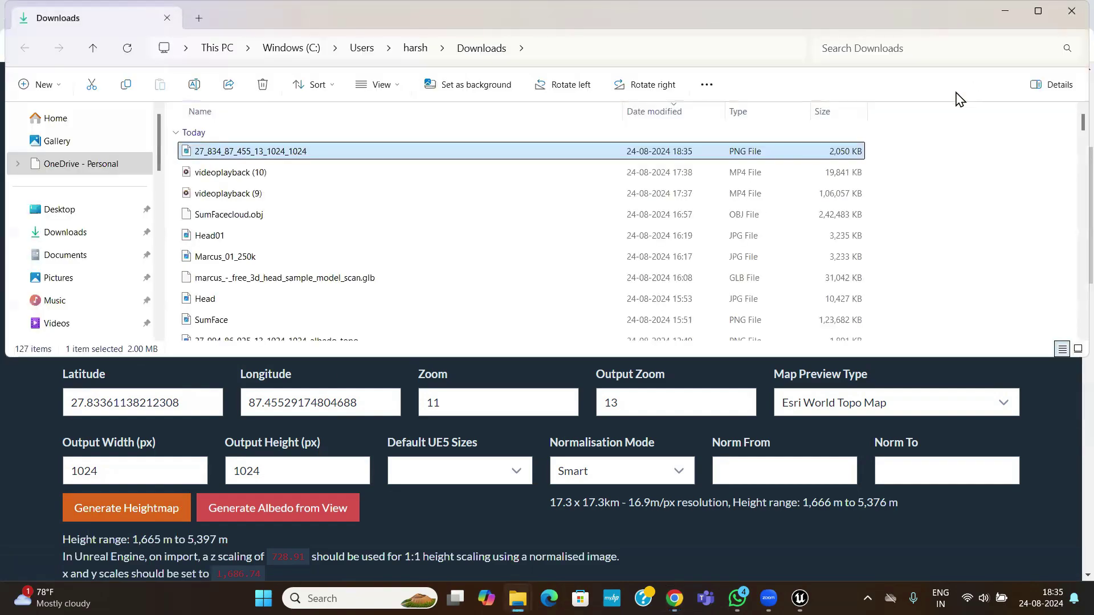
double_click(282, 153)
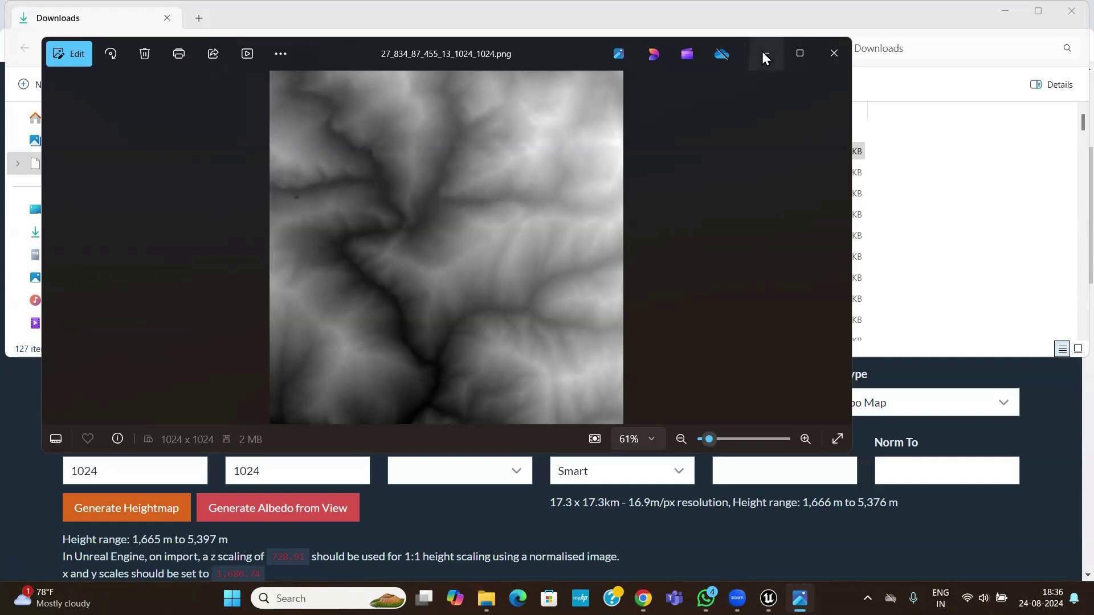
click(836, 53)
Move the Downloads window aside and switch to the Class1 project in Unreal Editor
right_click(235, 156)
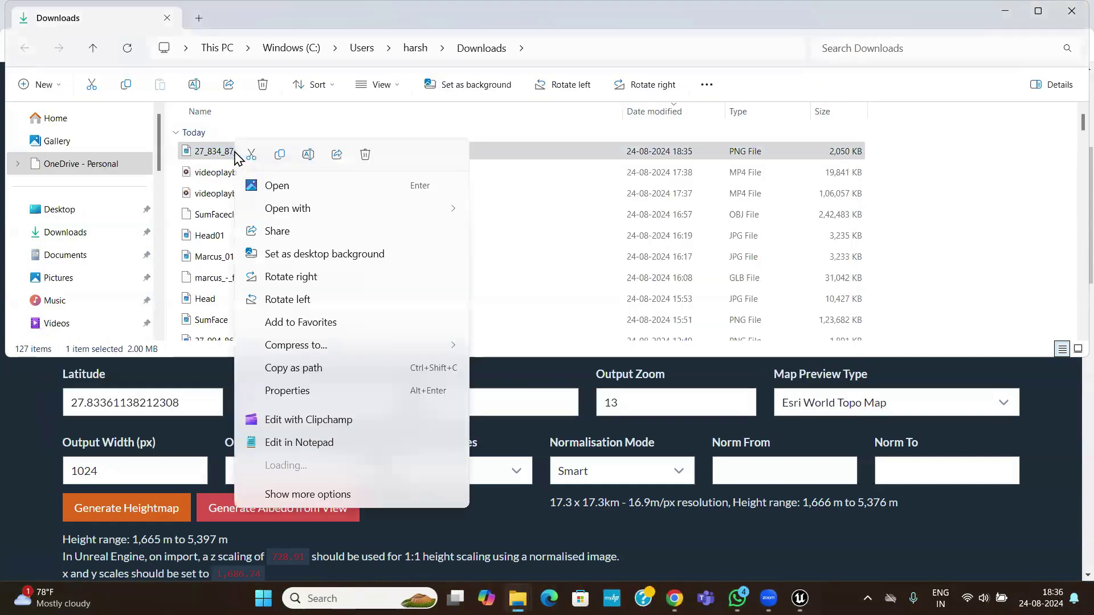
click(286, 20)
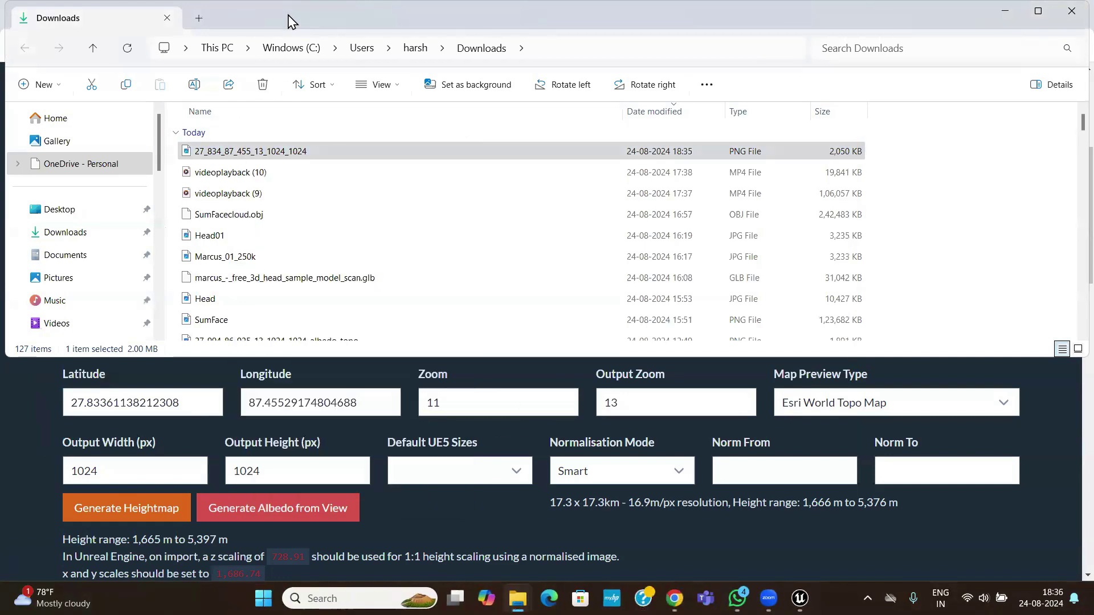
drag(286, 20, 640, 57)
mouse_move(737, 598)
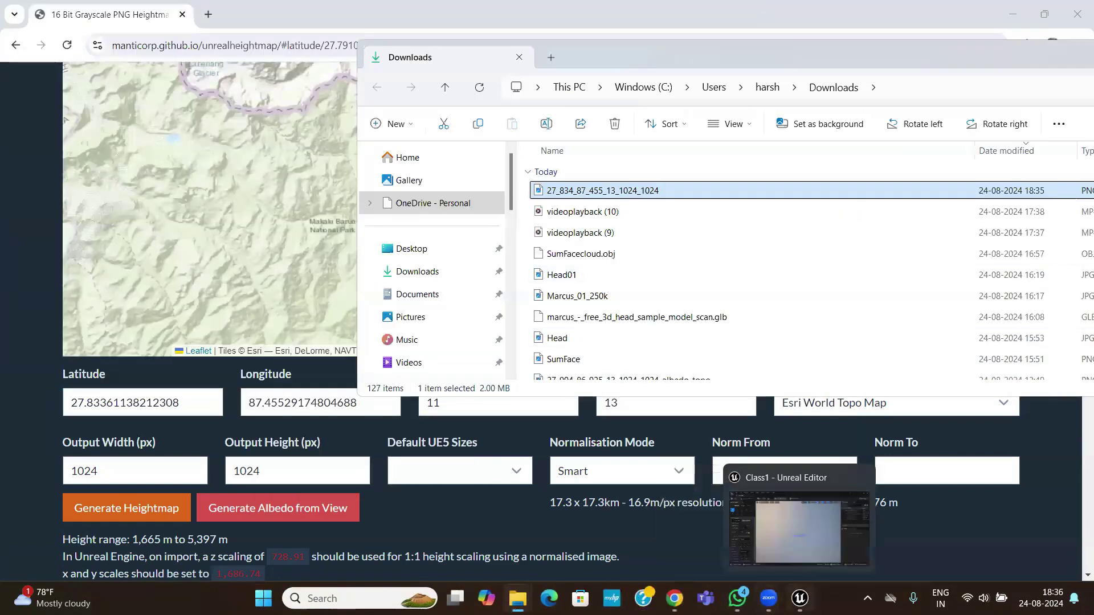
click(795, 583)
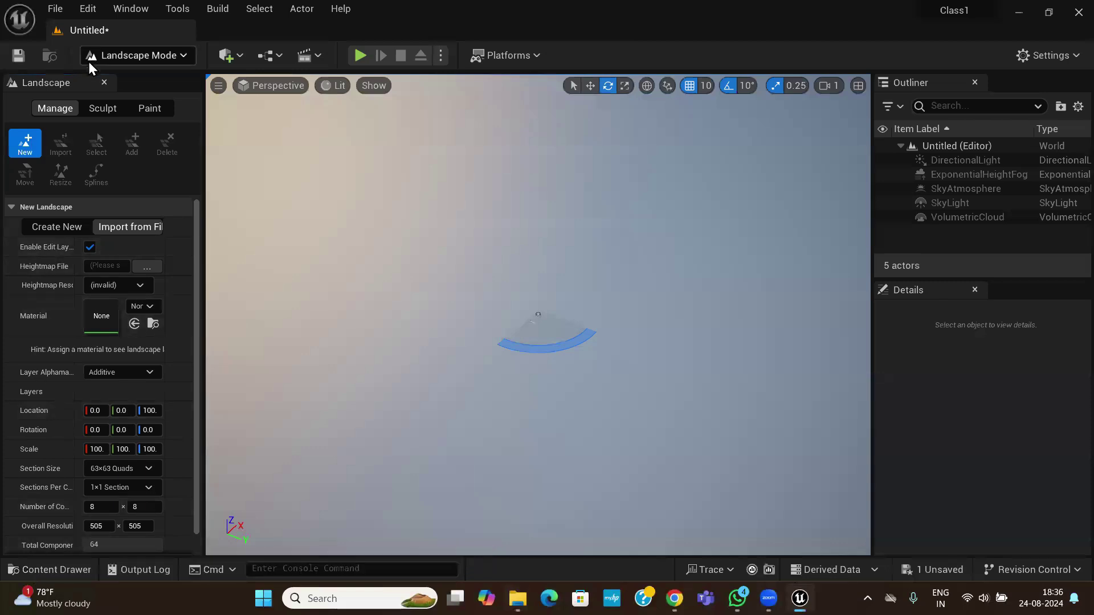
Create a folder named HeightMap in the project's Content folder and open it
click(41, 568)
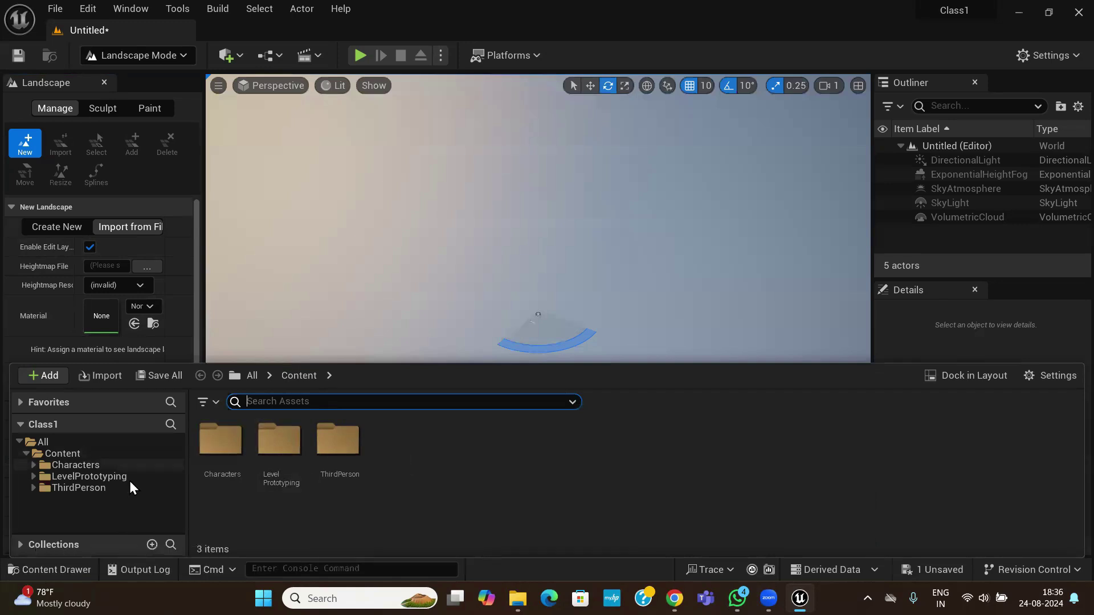
right_click(429, 458)
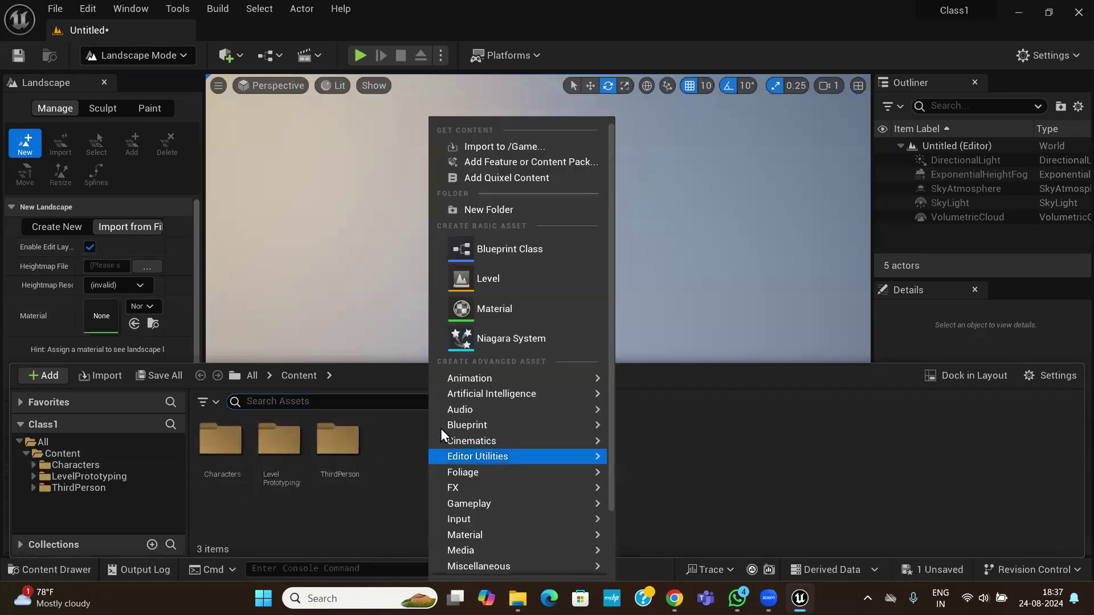
click(473, 208)
text(HeightMap)
key(Return)
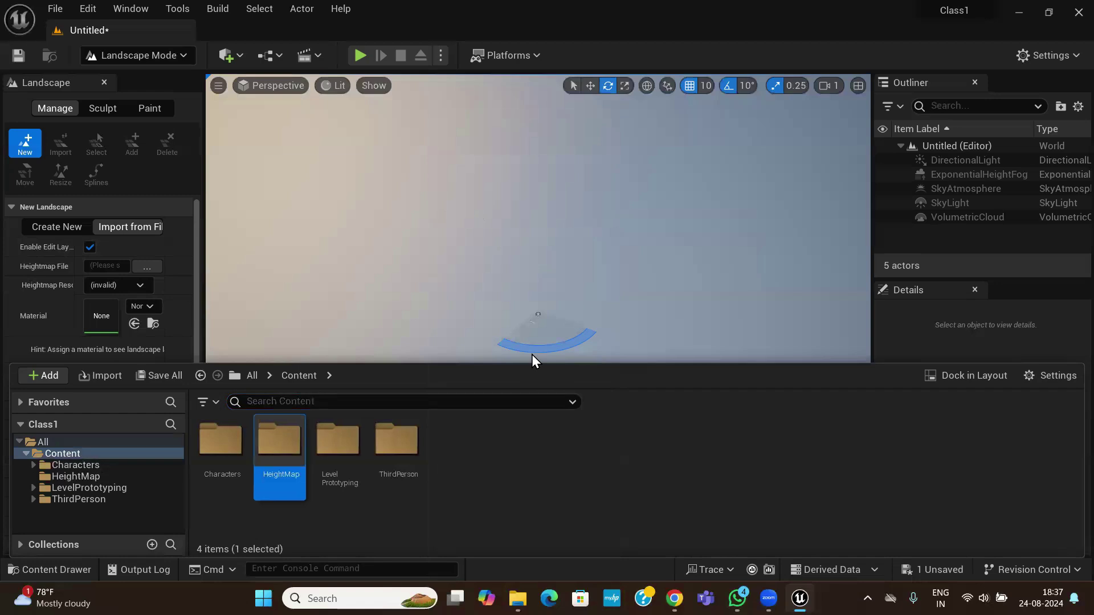
key(Return)
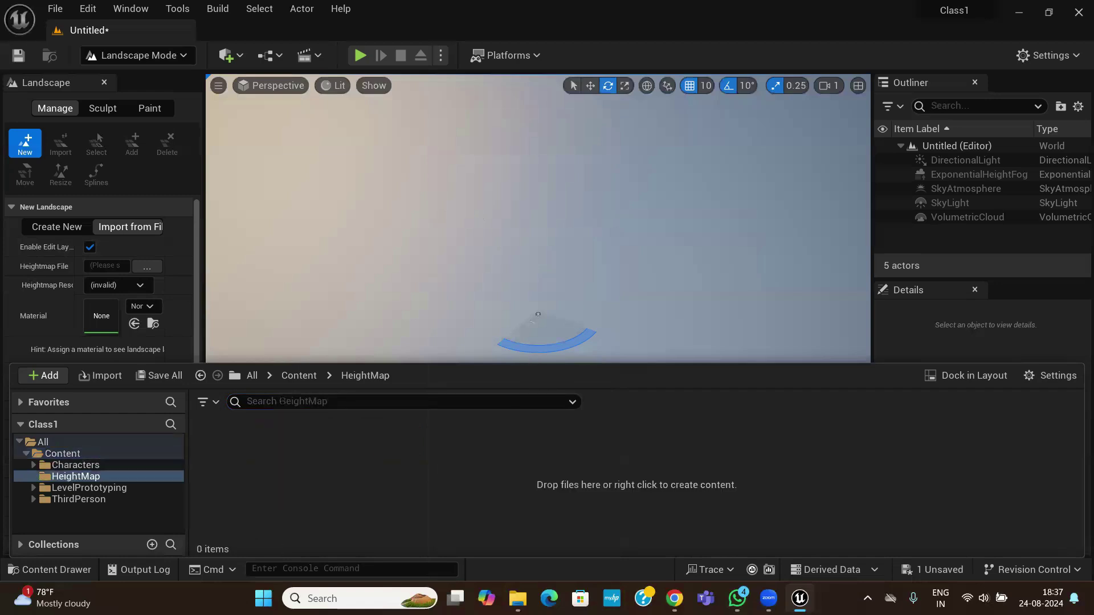
Import 27_834_87_455_13_1024_1024 from Downloads into the HeightMap folder and minimize the Downloads window
mouse_move(518, 598)
click(618, 519)
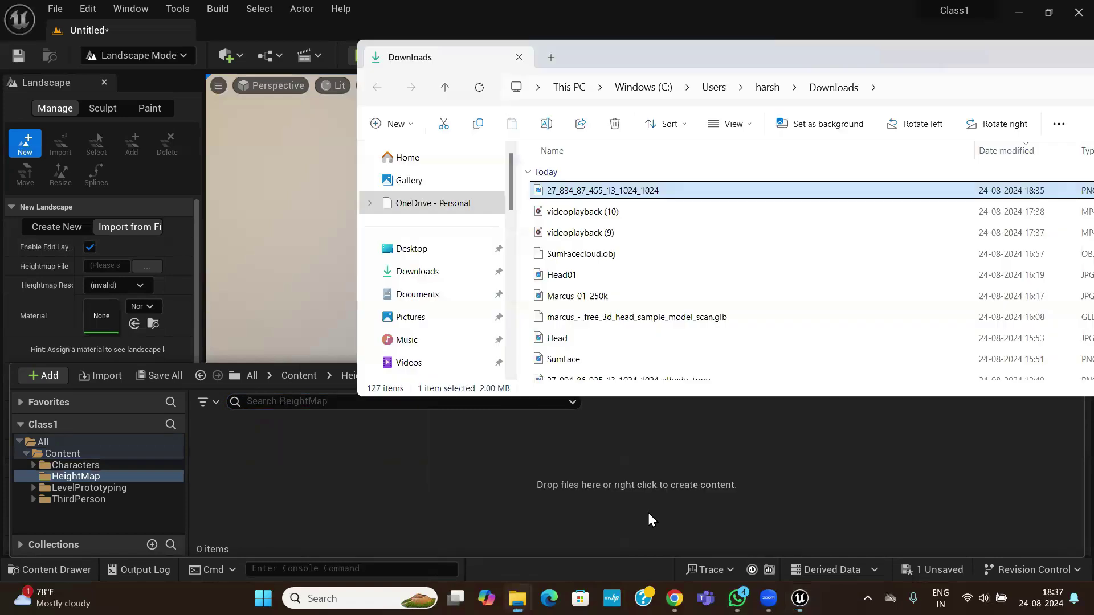
drag(572, 194, 338, 493)
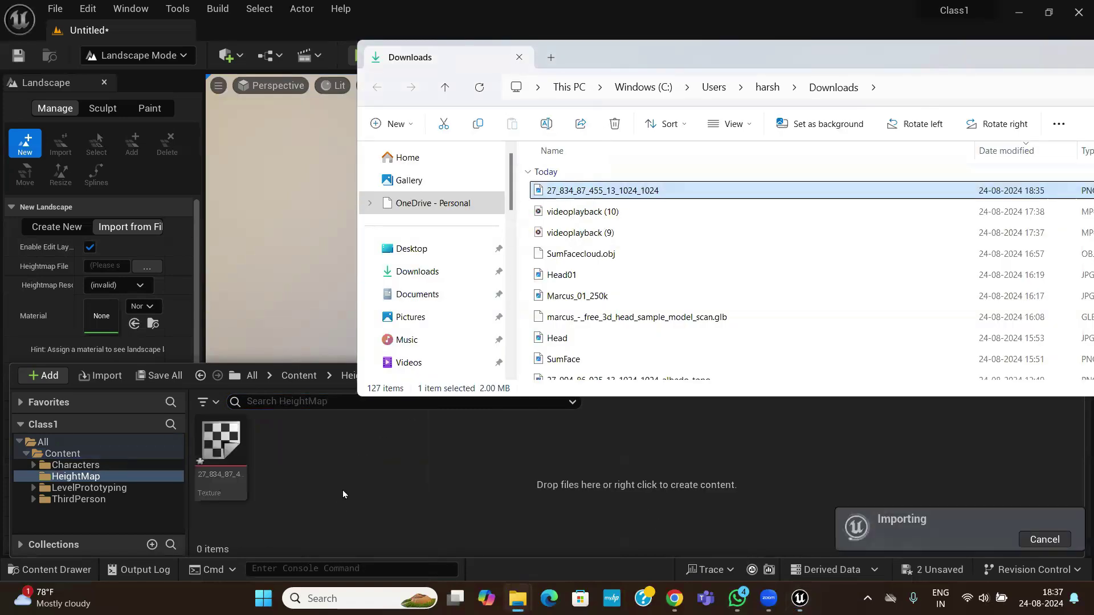
drag(992, 54, 846, 91)
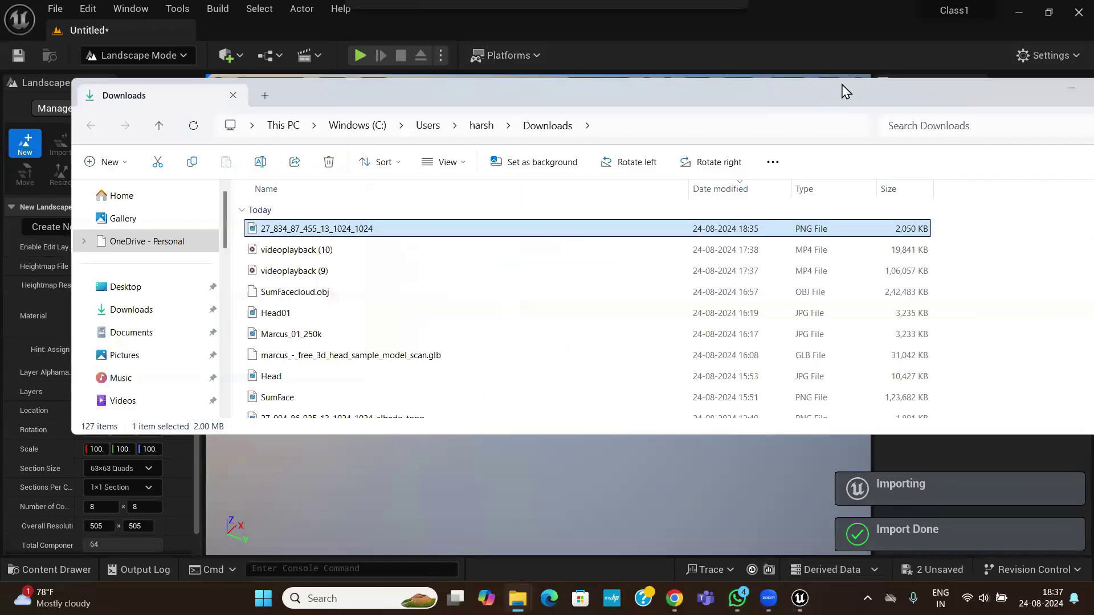
click(1070, 89)
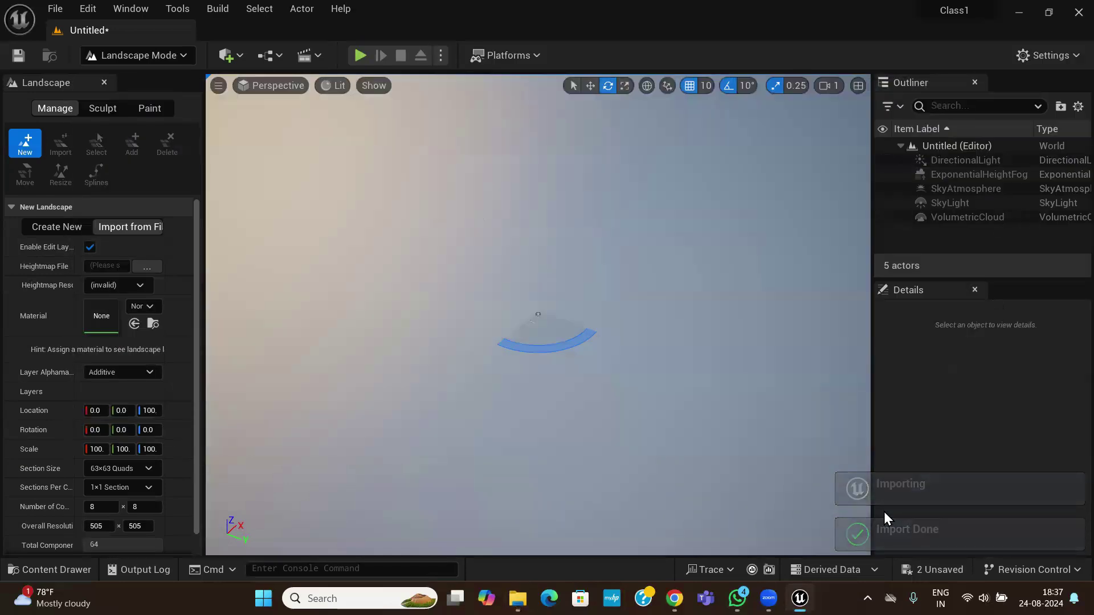
Set the new landscape's heightmap file to the 27_834_87_455_13_1024_1024 PNG from Downloads
click(40, 571)
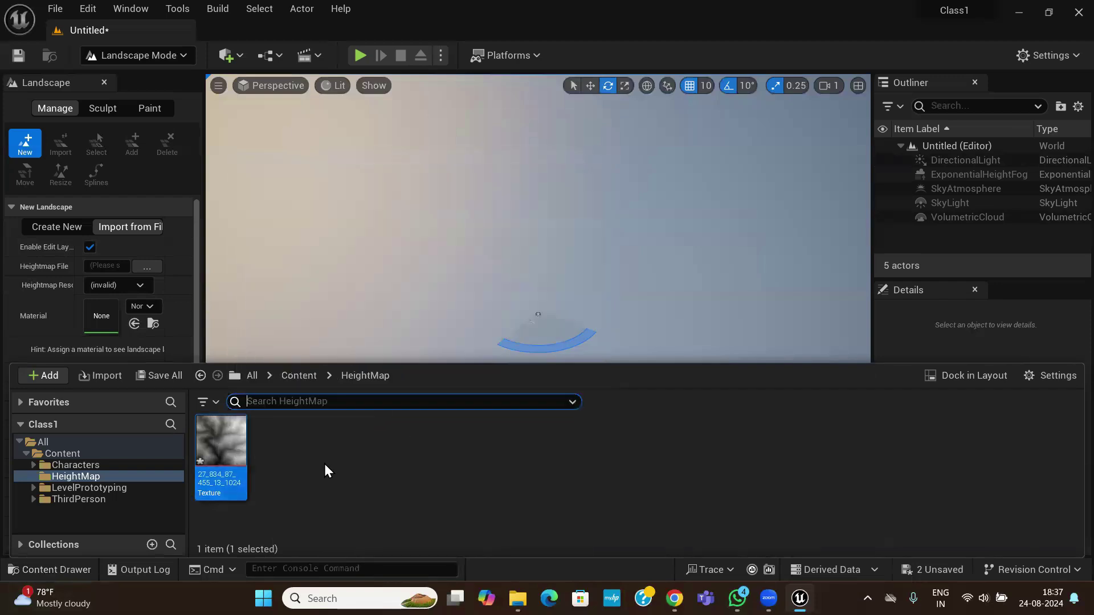
drag(222, 451, 110, 266)
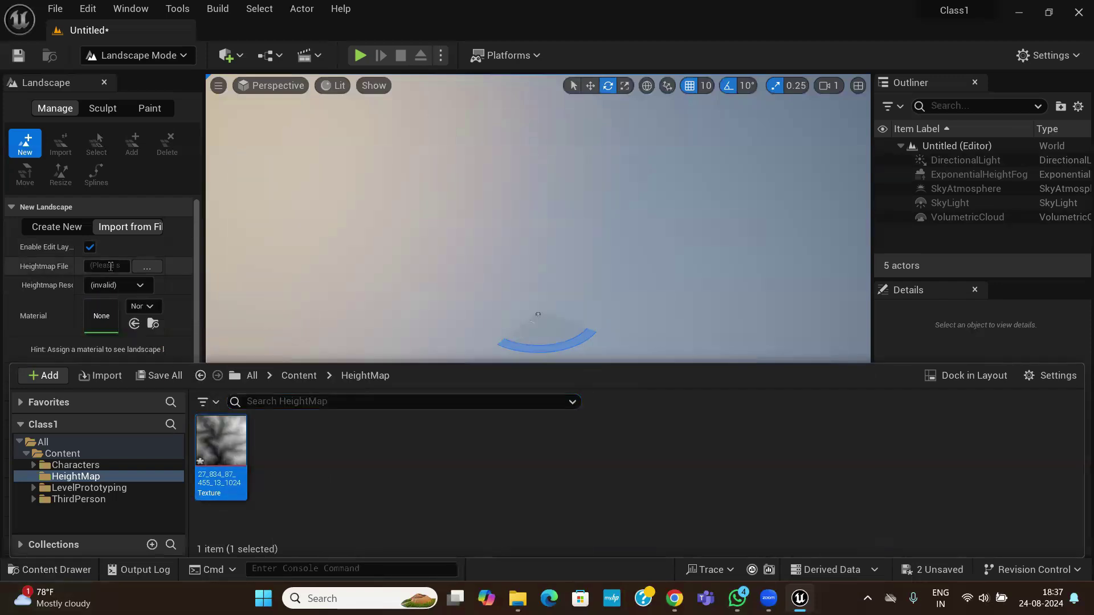
click(143, 266)
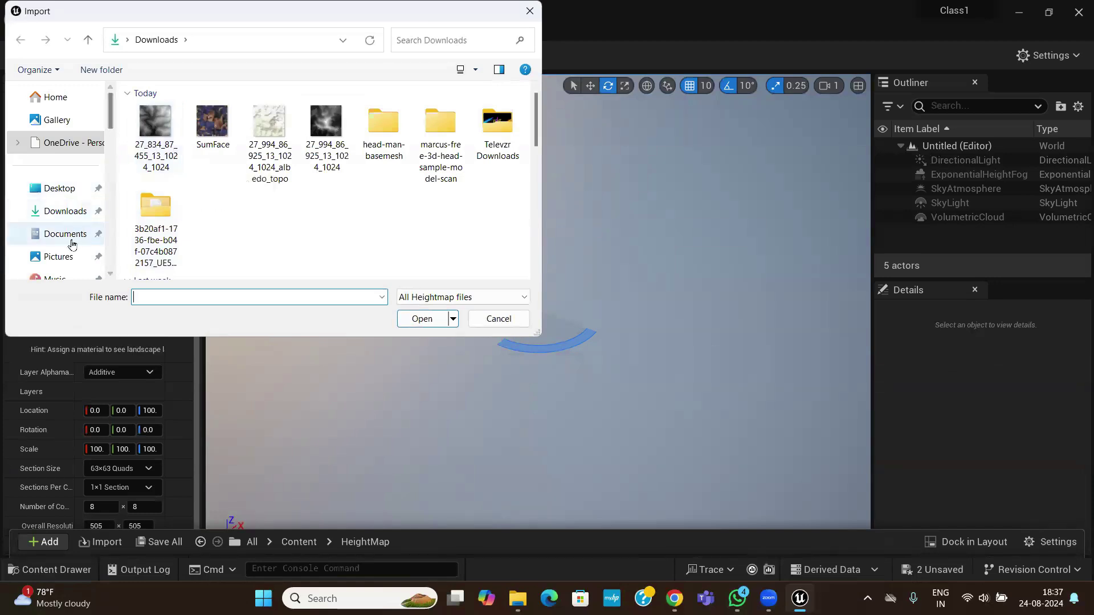
click(152, 132)
click(421, 319)
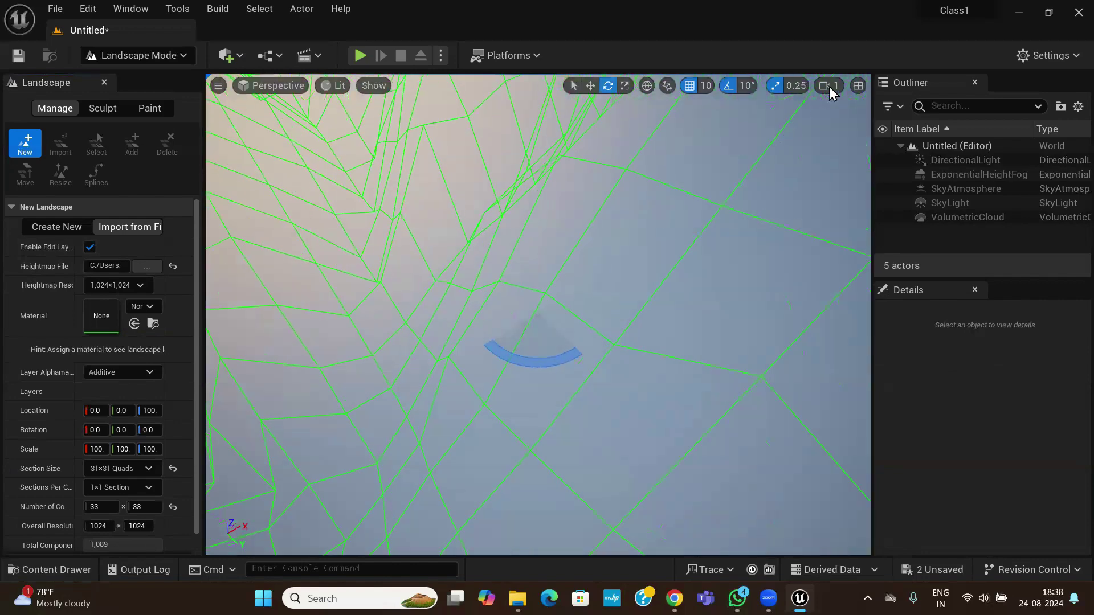
Raise the viewport camera speed to 16 and bring the whole landscape preview into view
click(829, 86)
drag(871, 118, 919, 122)
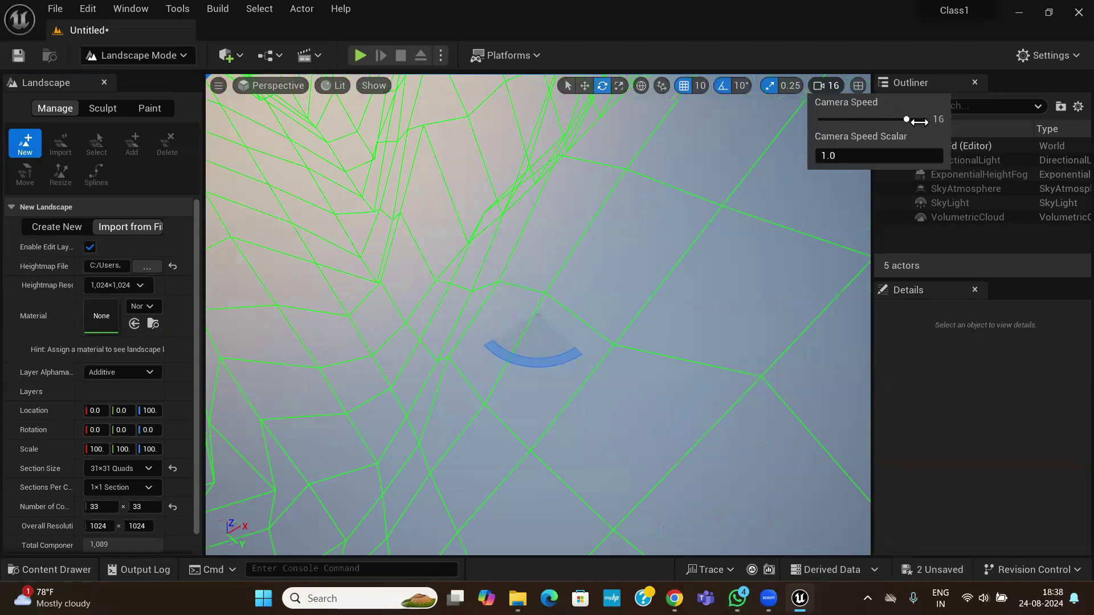
click(697, 337)
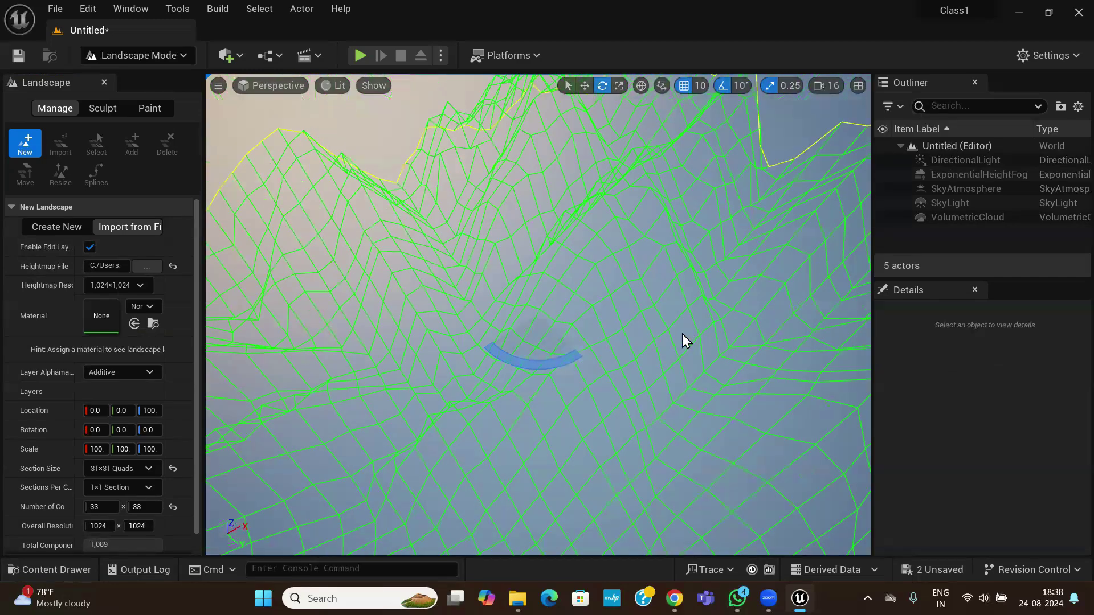
scroll(643, 368, down, 5)
alt+drag(643, 368, 675, 365)
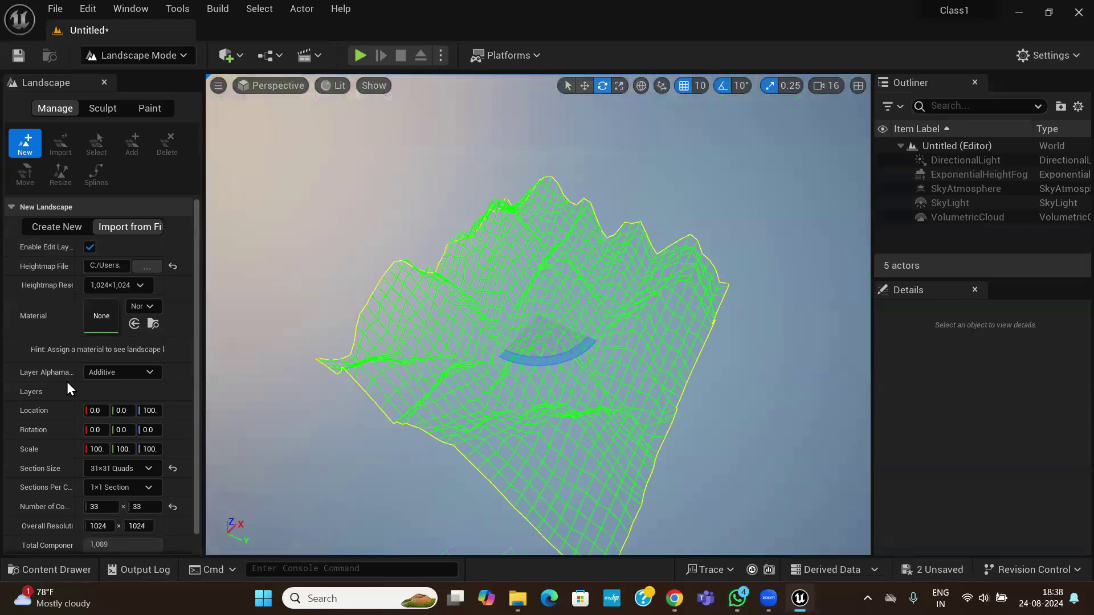
Set the landscape's Z scale to 50 and import the landscape from the heightmap
scroll(70, 464, down, 1)
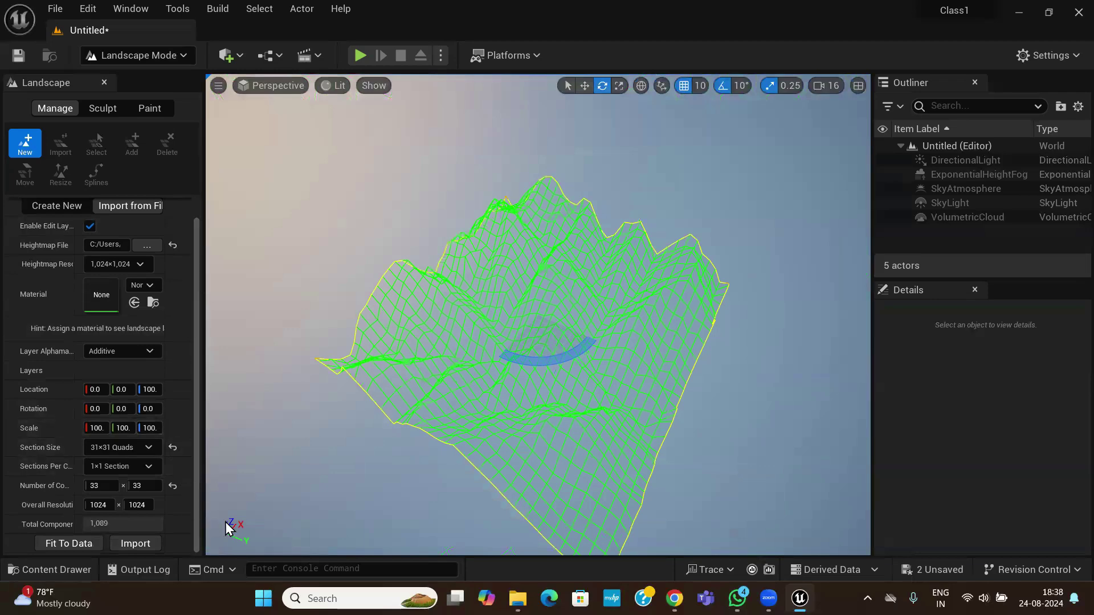
click(147, 429)
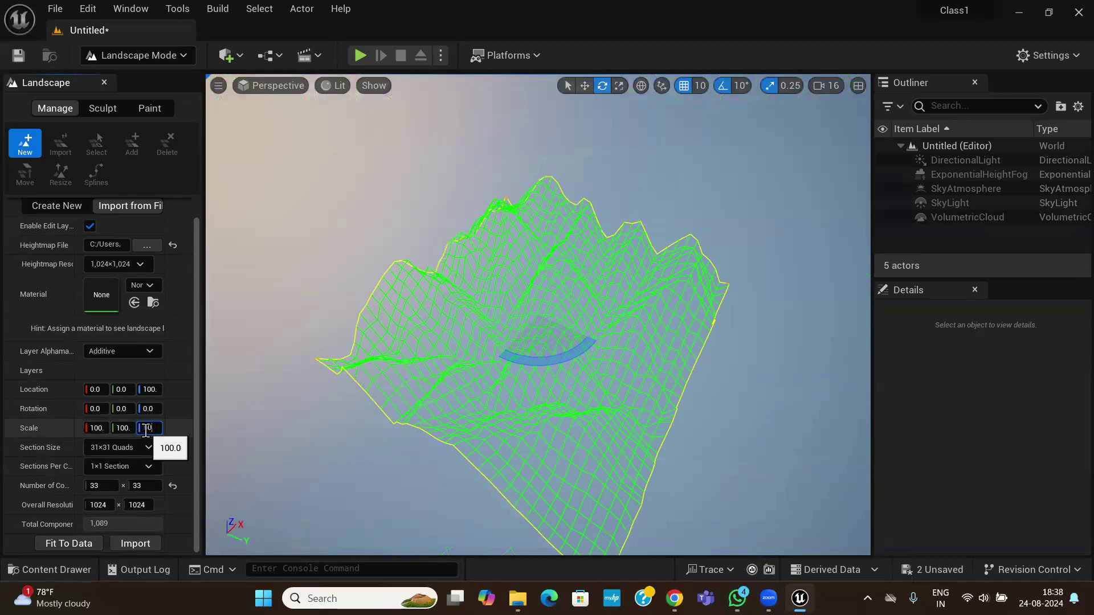
key(Return)
alt+drag(538, 342, 561, 285)
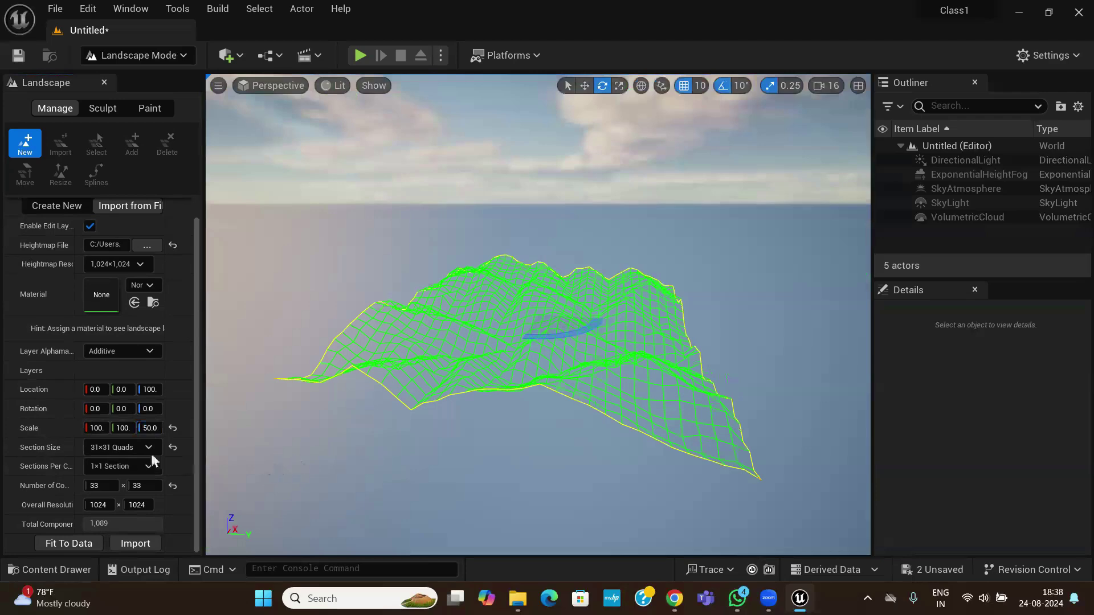
alt+drag(475, 426, 519, 423)
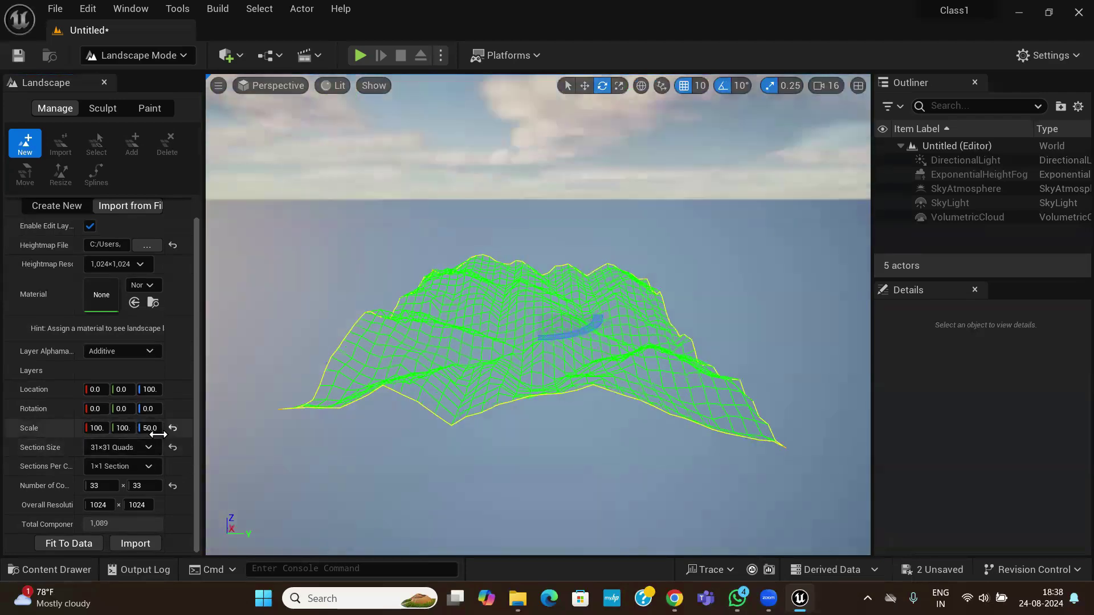
click(134, 544)
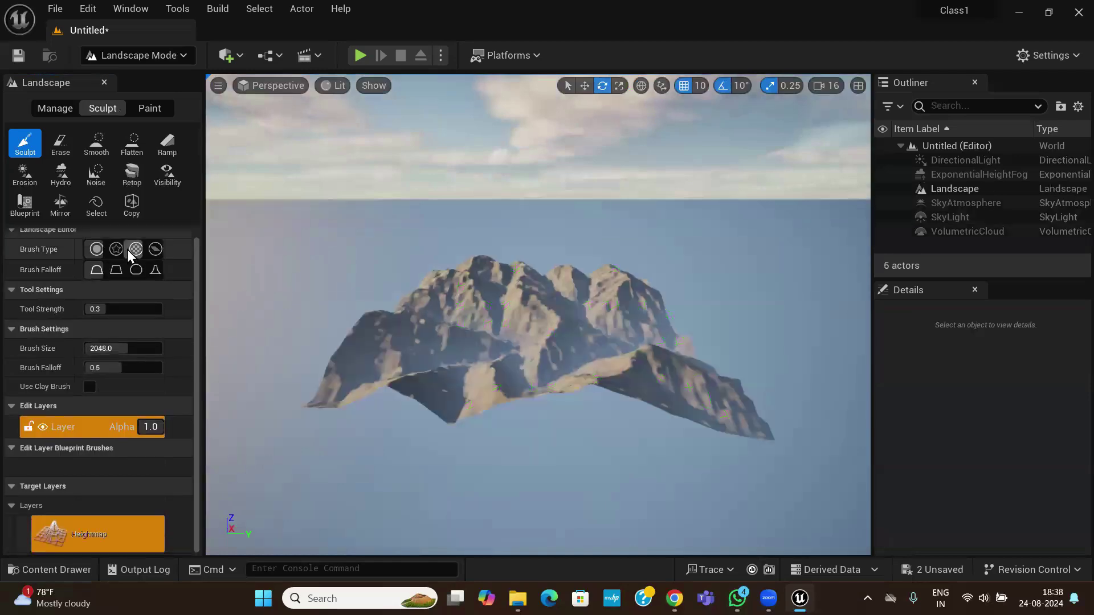
Fly up to the imported mountains and inspect their ridges and slopes
right_drag(518, 447, 518, 448)
key(w)
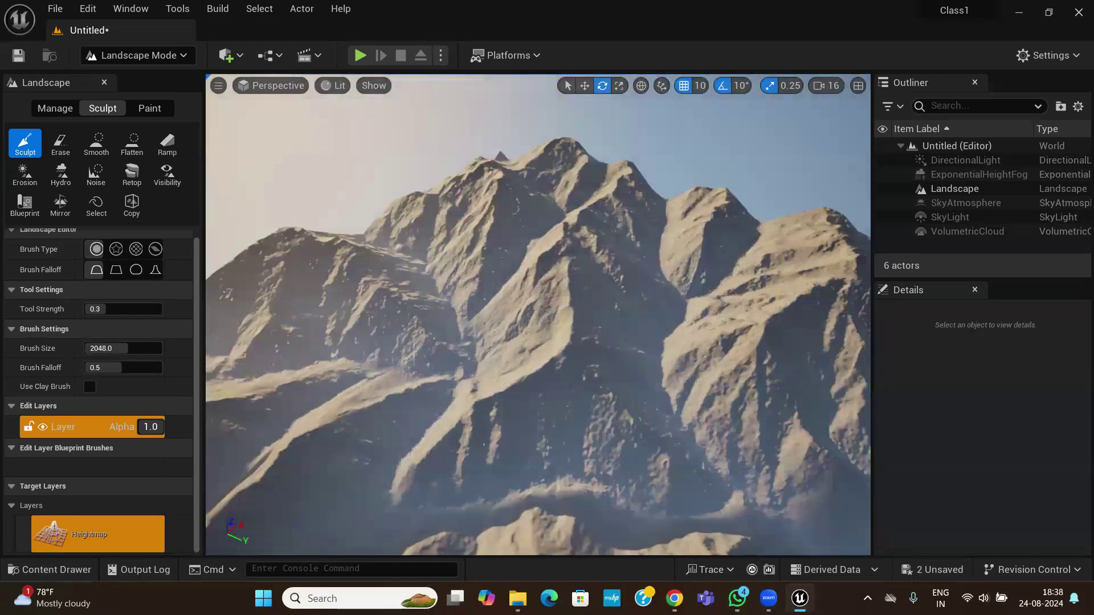
right_drag(518, 447, 518, 447)
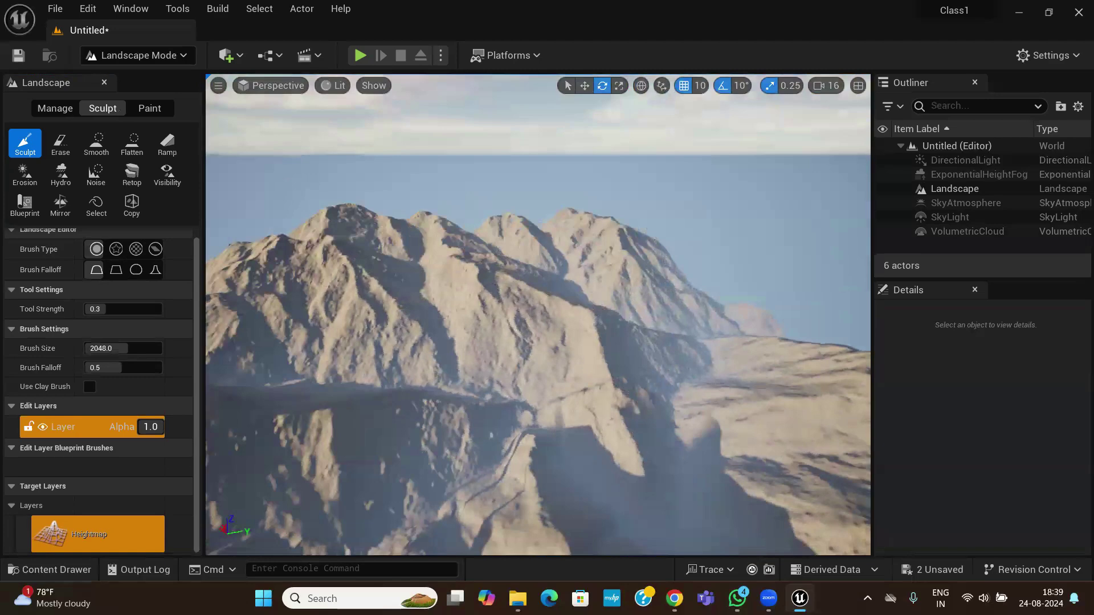
Switch to the heightmap generator in Chrome, view the surrounding region at zoom 9, and return to Unreal Editor
mouse_move(674, 598)
click(668, 516)
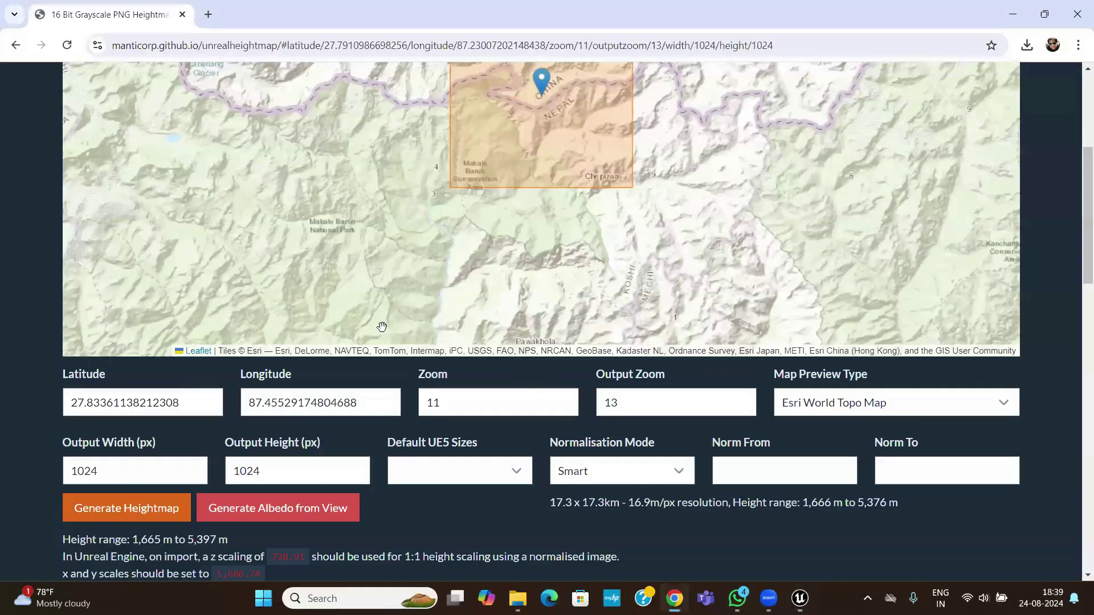
scroll(260, 300, down, 2)
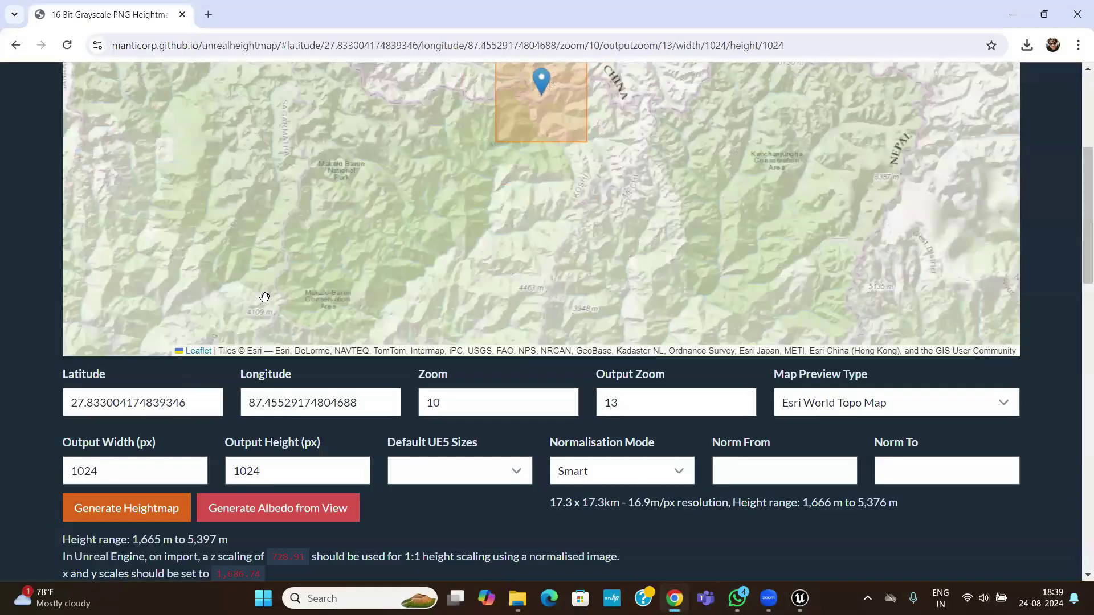
scroll(265, 297, down, 1)
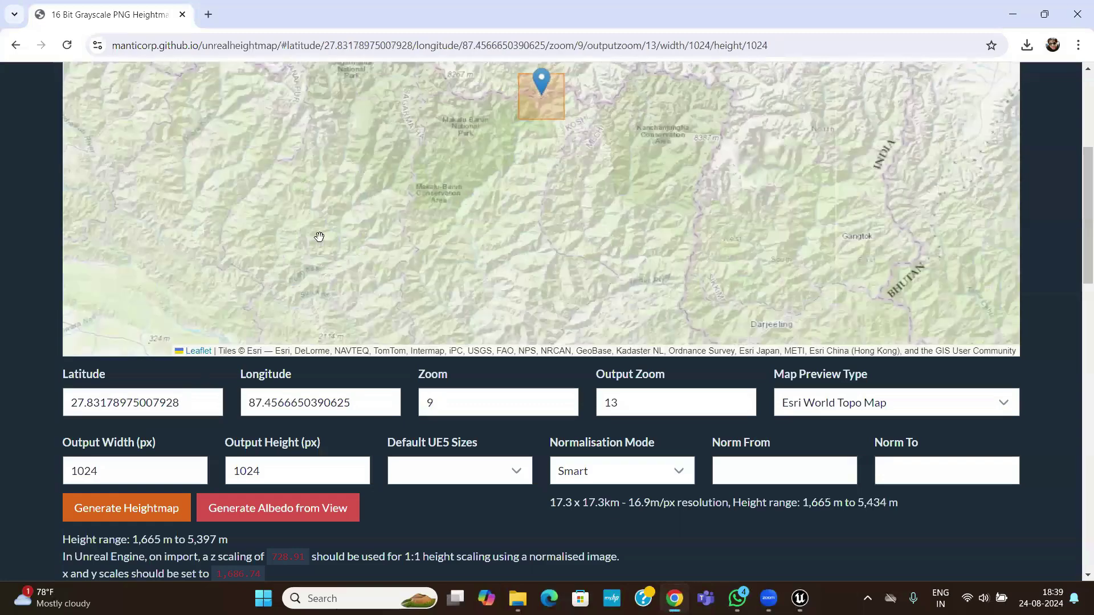
click(1006, 17)
key(super+Down)
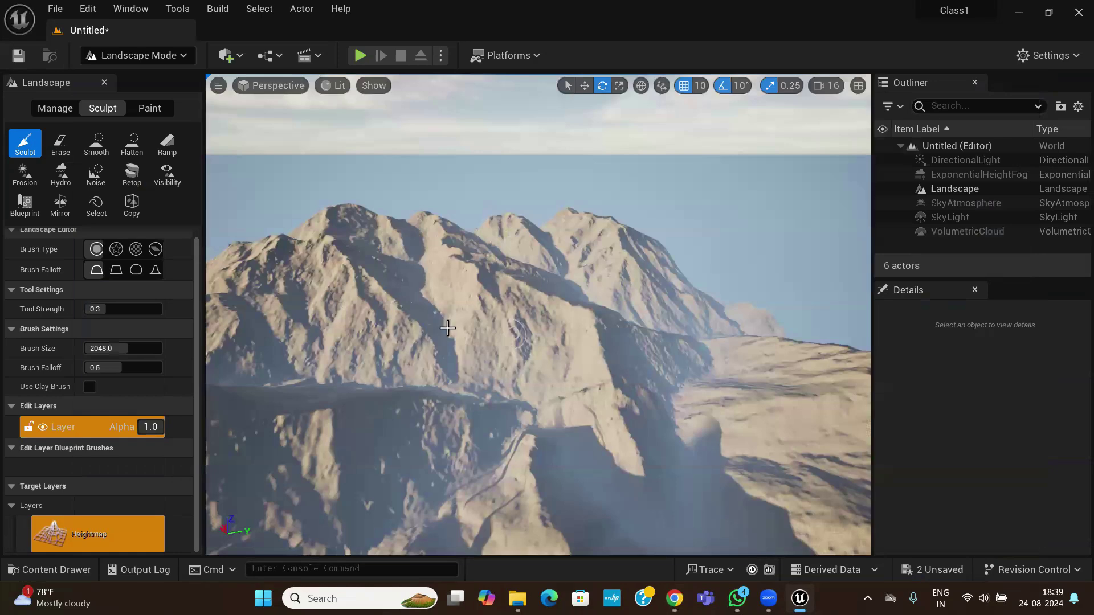
Fly through the landscape to view the mountain range and valleys from farther back
key(s)
mouse_move(487, 439)
right_down()
mouse_move(410, 388)
mouse_move(388, 402)
mouse_move(399, 421)
mouse_move(547, 413)
mouse_move(513, 427)
mouse_move(501, 459)
mouse_move(467, 476)
mouse_move(393, 456)
mouse_move(490, 440)
mouse_move(471, 440)
right_up()
key(w)
key(w)
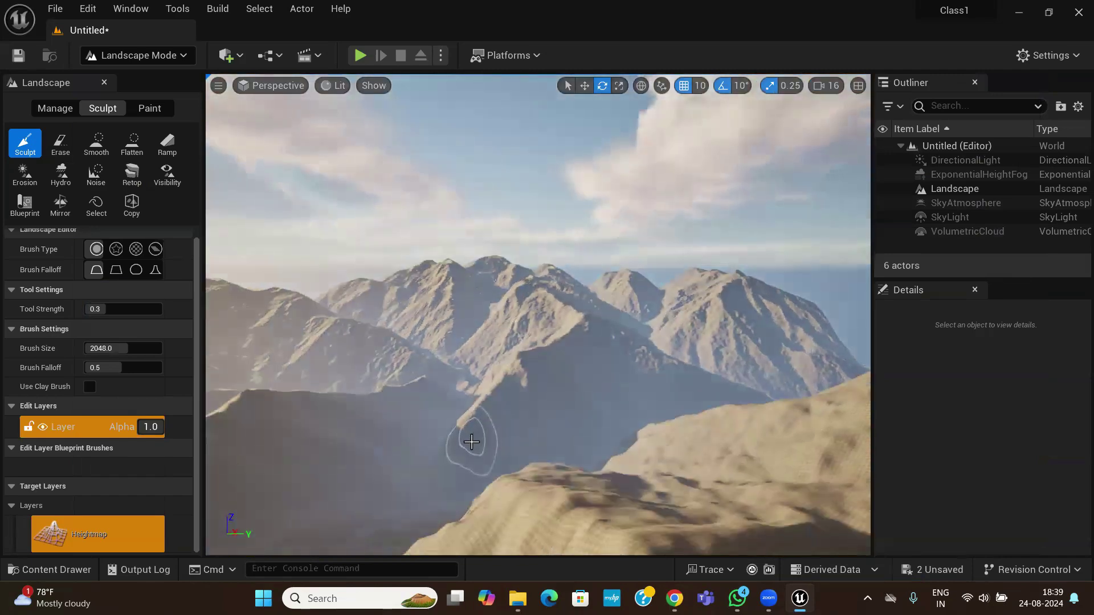